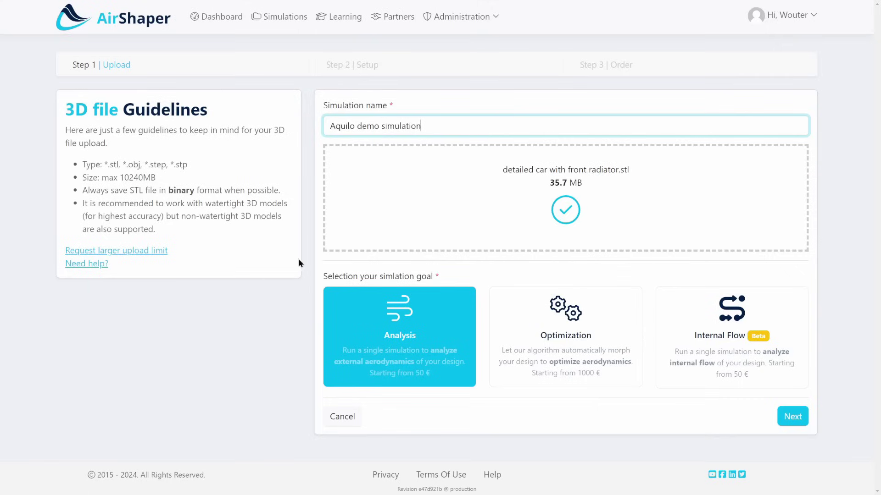
# Continue to the simulation setup, rotate the car -90° in yaw, and set that orientation as the rotation reference.
pyautogui.click(794, 418)
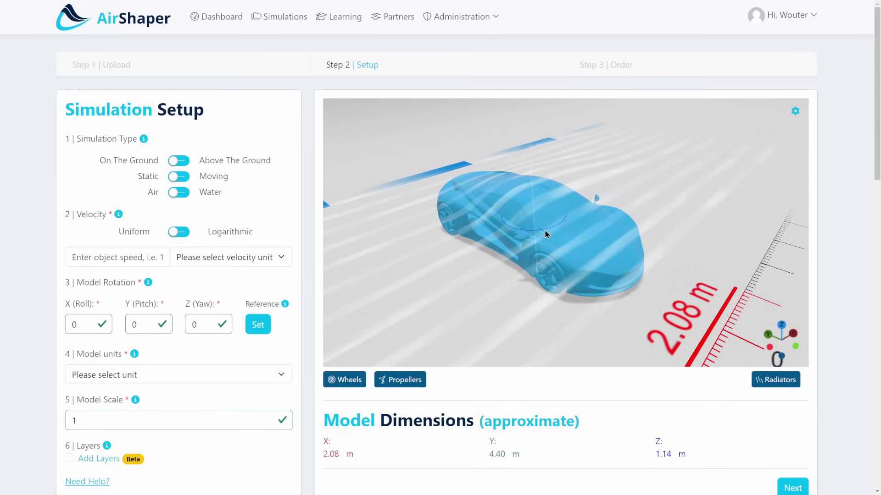
pyautogui.moveTo(545, 233); pyautogui.dragTo(443, 231)
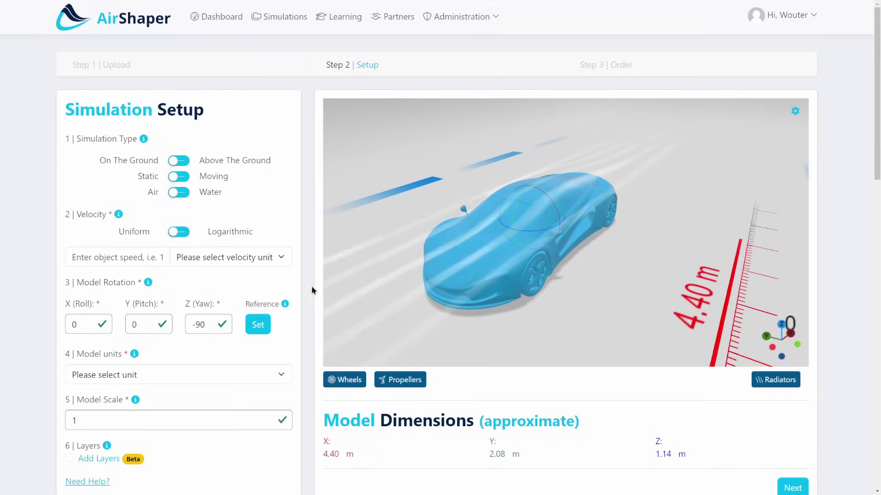
pyautogui.click(257, 325)
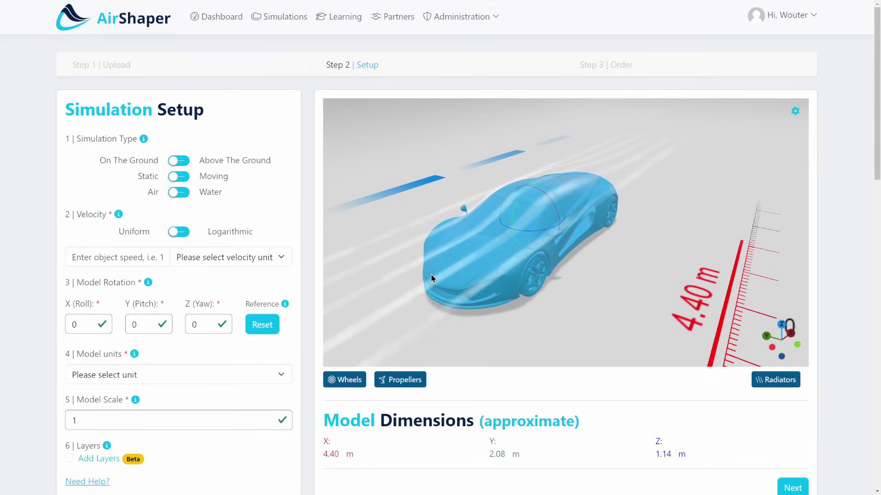
pyautogui.moveTo(378, 258)
pyautogui.mouseDown()
pyautogui.moveTo(464, 213)
pyautogui.moveTo(377, 267)
pyautogui.mouseUp()
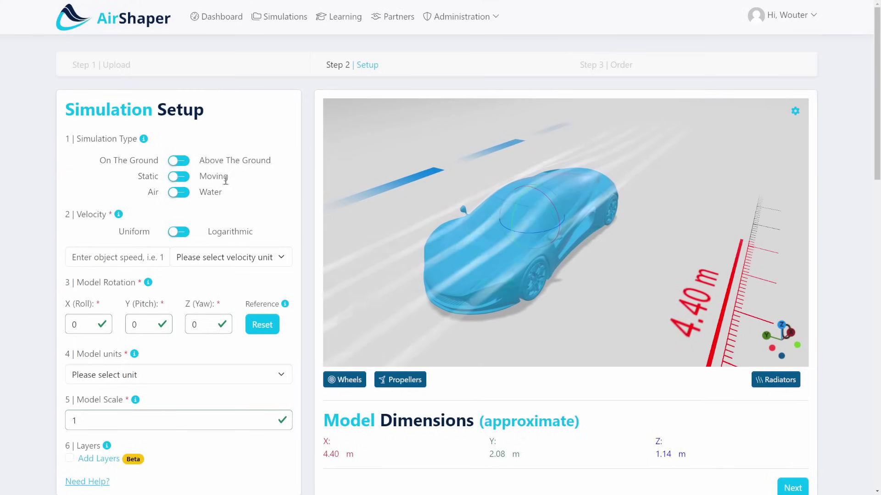
# Keep the simulation type on the ground and switch it from static to moving.
pyautogui.click(180, 161)
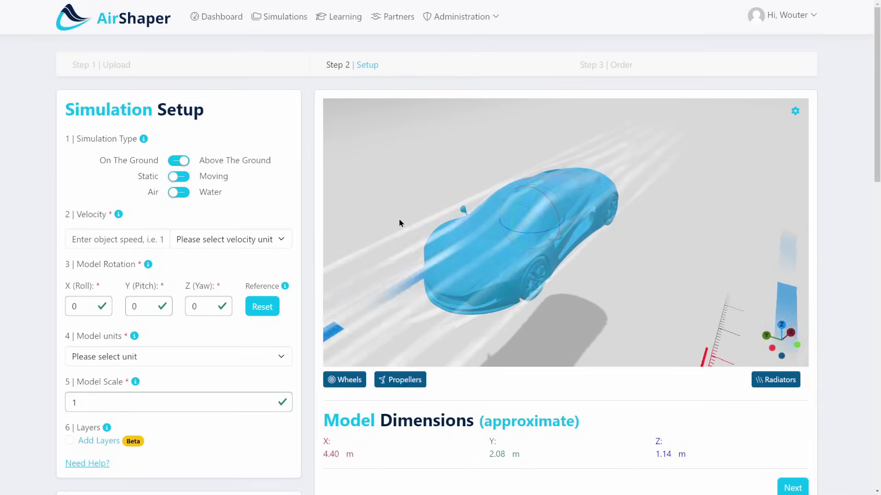
pyautogui.click(178, 162)
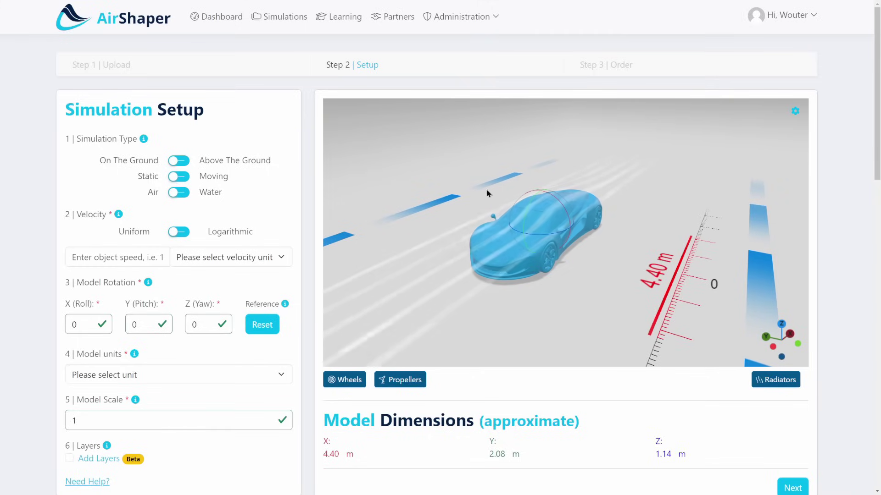
pyautogui.click(179, 177)
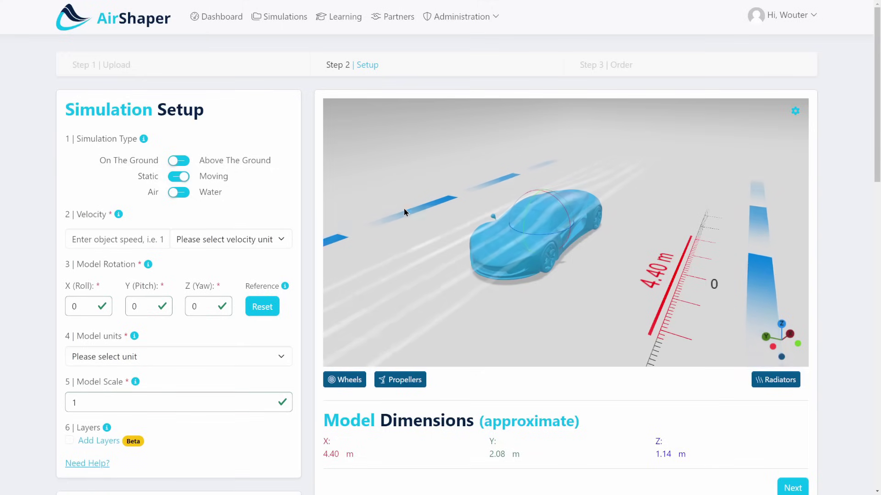
pyautogui.moveTo(393, 211); pyautogui.dragTo(382, 216)
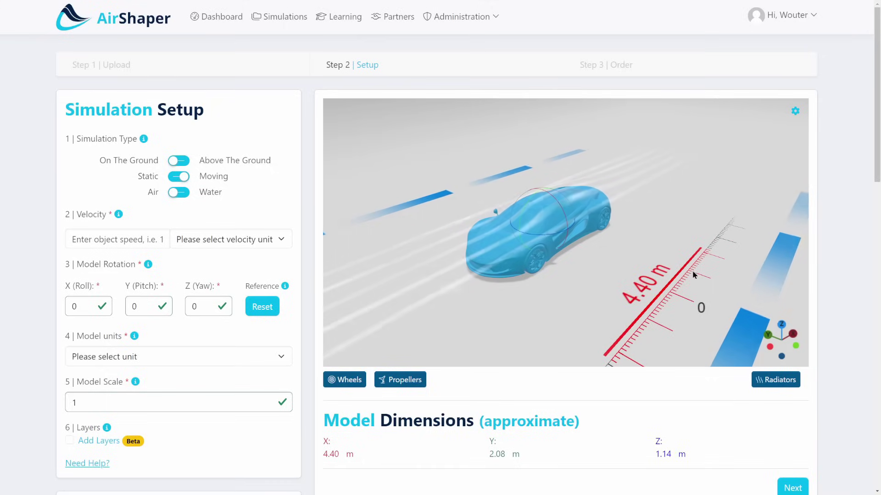
pyautogui.scroll(-3, 582, 285)
pyautogui.moveTo(582, 286); pyautogui.dragTo(608, 286)
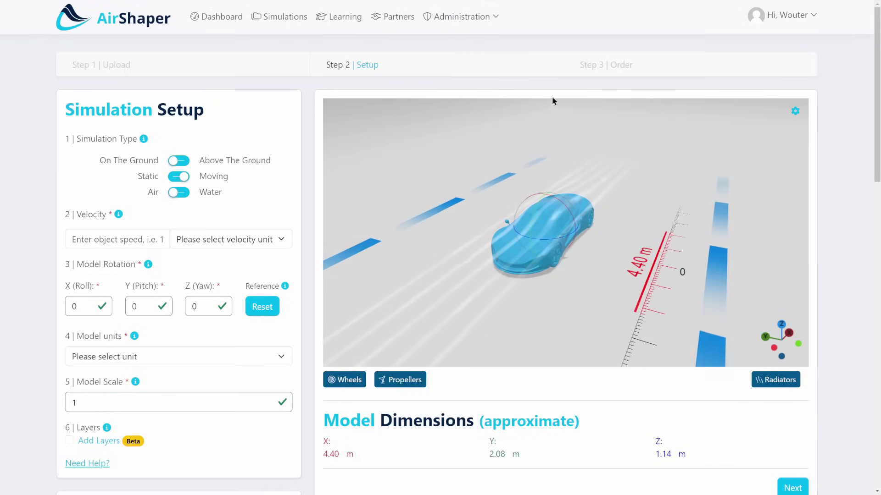
pyautogui.moveTo(472, 183)
pyautogui.mouseDown()
pyautogui.moveTo(448, 181)
pyautogui.moveTo(470, 183)
pyautogui.mouseUp()
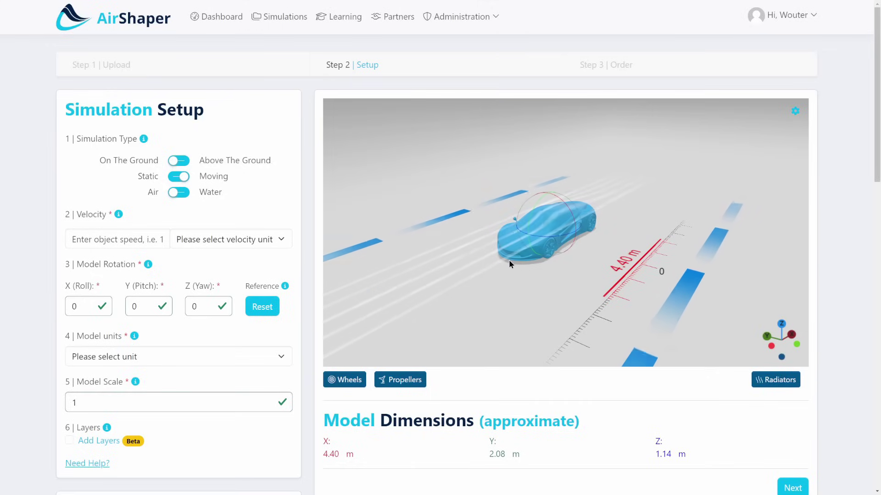
pyautogui.moveTo(531, 321); pyautogui.dragTo(615, 300)
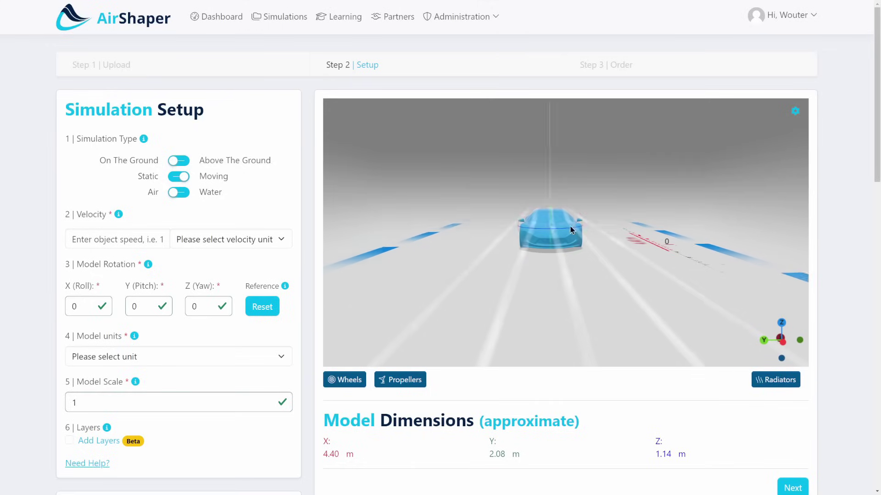
pyautogui.moveTo(686, 240); pyautogui.dragTo(543, 311)
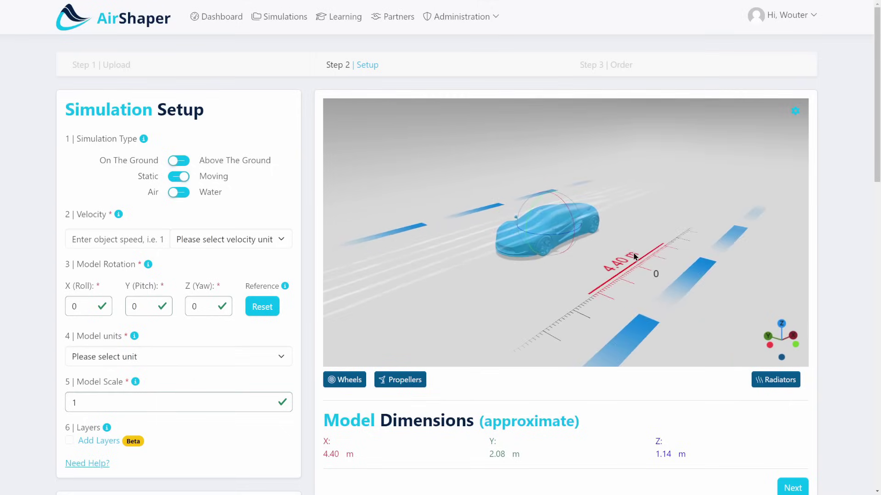
# Set the velocity to 180 kilometers per hour and the model units to meter.
pyautogui.click(244, 238)
pyautogui.click(214, 278)
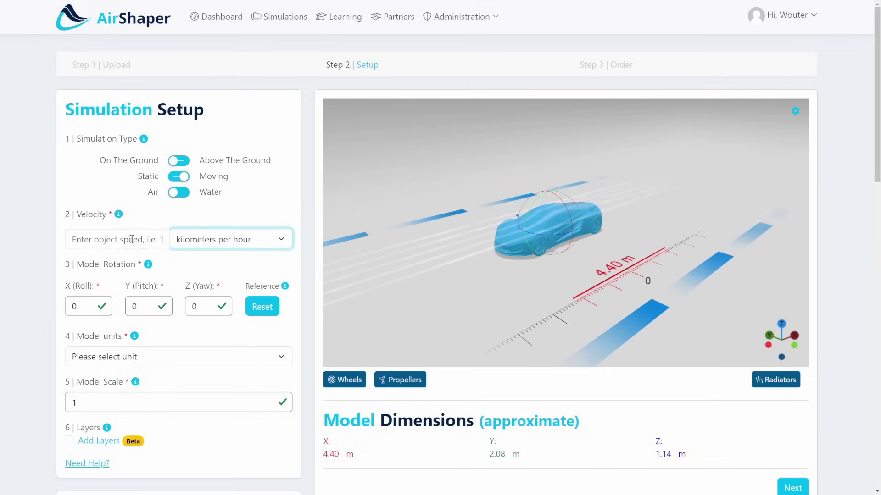
pyautogui.click(134, 239)
pyautogui.write('180')
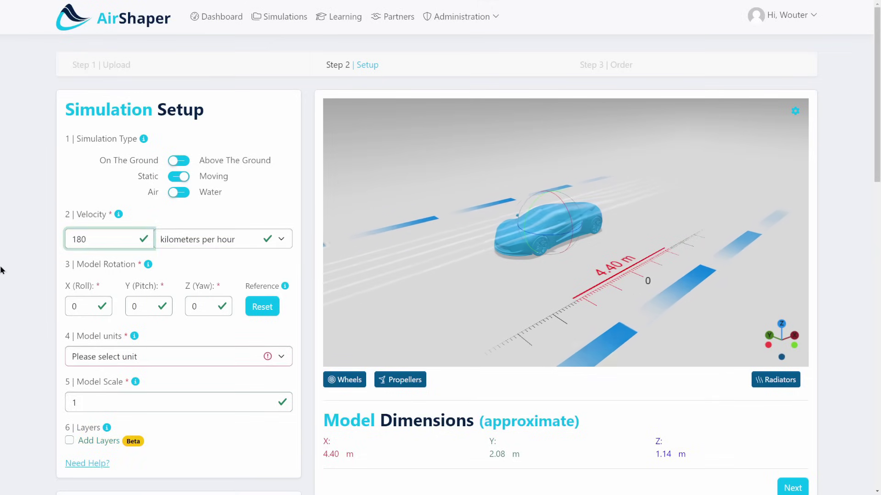
pyautogui.click(18, 269)
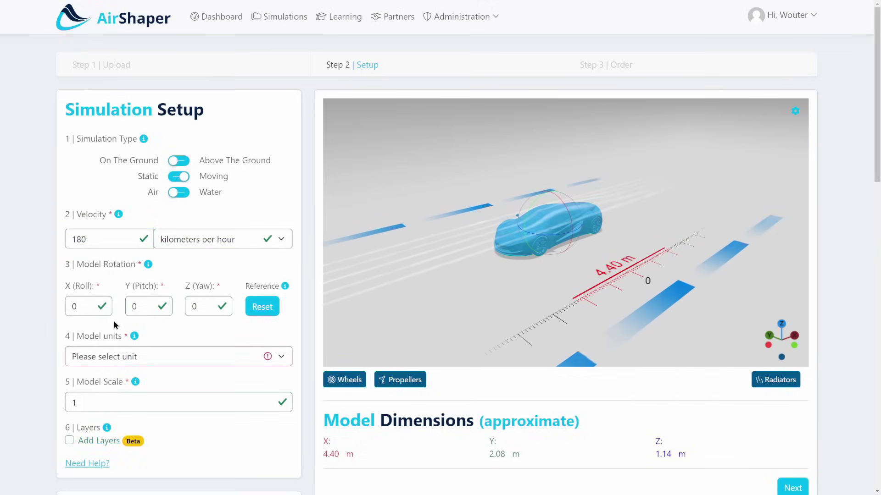
pyautogui.click(126, 356)
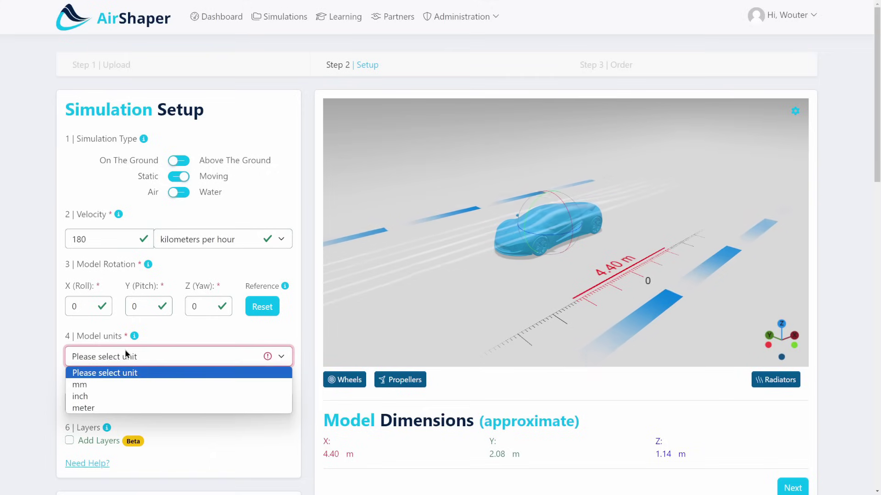
pyautogui.click(87, 408)
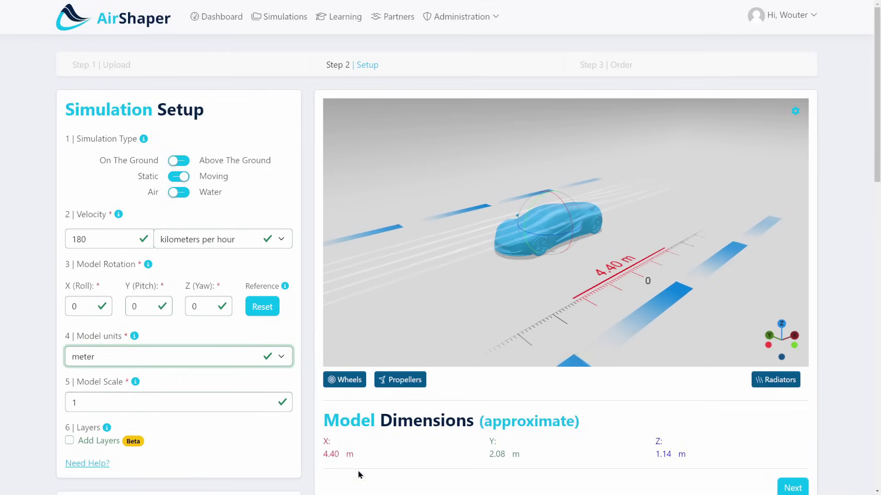
# Open the wheel setup and edit the car's left front wheel to exclude its brake parts.
pyautogui.click(344, 384)
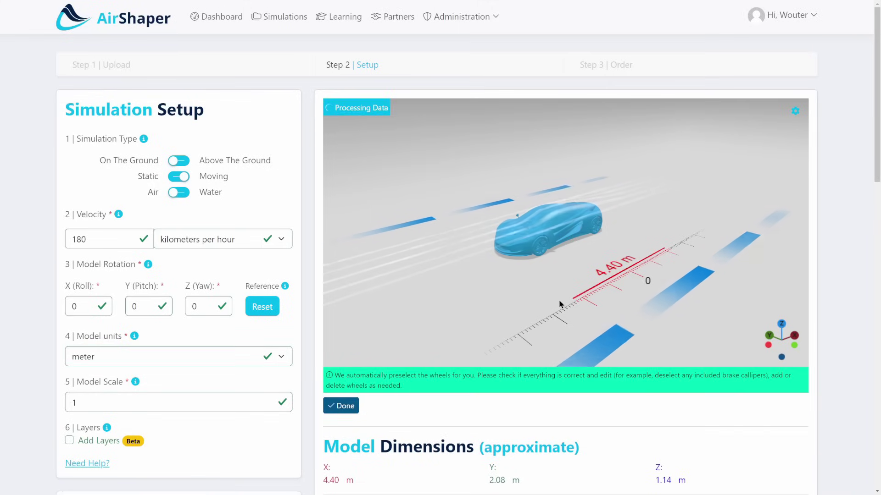
pyautogui.scroll(5, 563, 298)
pyautogui.moveTo(539, 310); pyautogui.dragTo(585, 324)
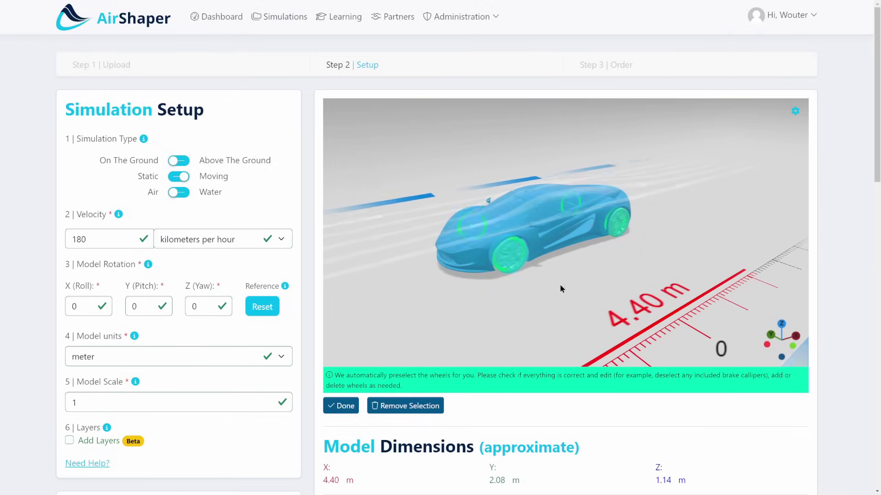
pyautogui.scroll(5, 559, 288)
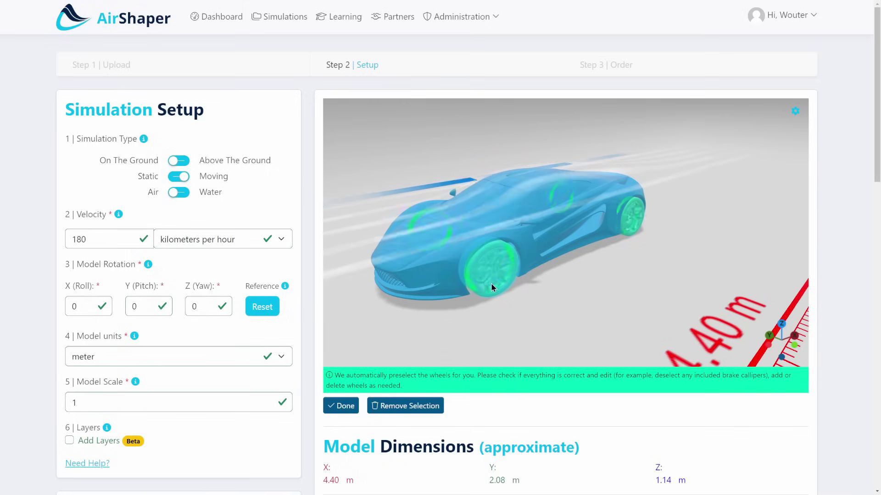
pyautogui.click(475, 269)
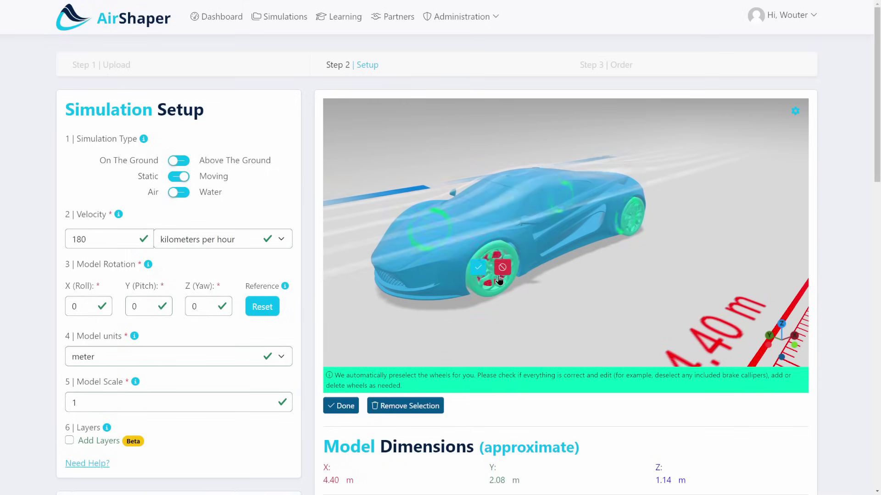
pyautogui.scroll(5, 558, 323)
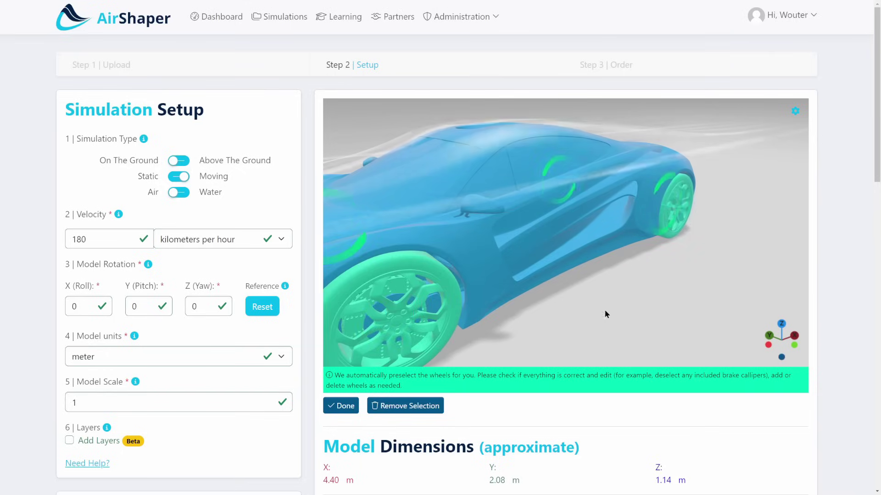
# Edit the left rear and right rear wheel selections, leaving out the brake parts, and accept each wheel.
pyautogui.moveTo(604, 314)
pyautogui.mouseDown()
pyautogui.moveTo(686, 304)
pyautogui.moveTo(541, 316)
pyautogui.moveTo(582, 324)
pyautogui.moveTo(523, 332)
pyautogui.mouseUp()
pyautogui.click(597, 268)
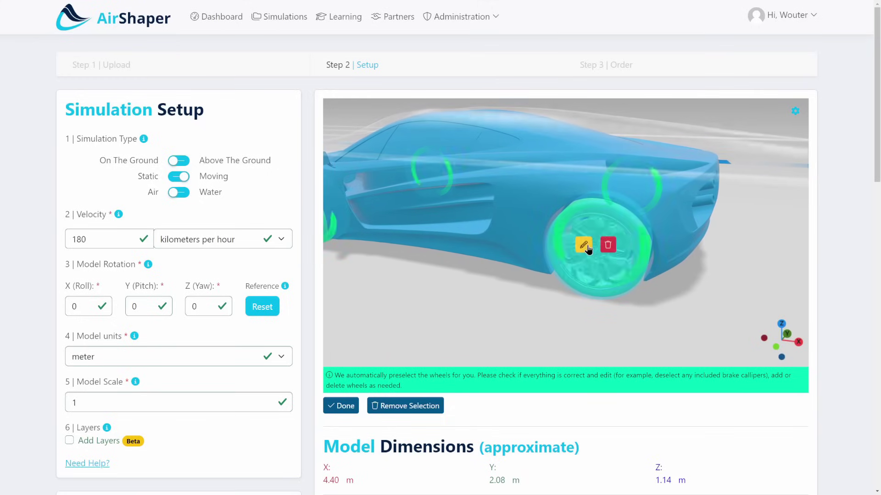
pyautogui.click(586, 247)
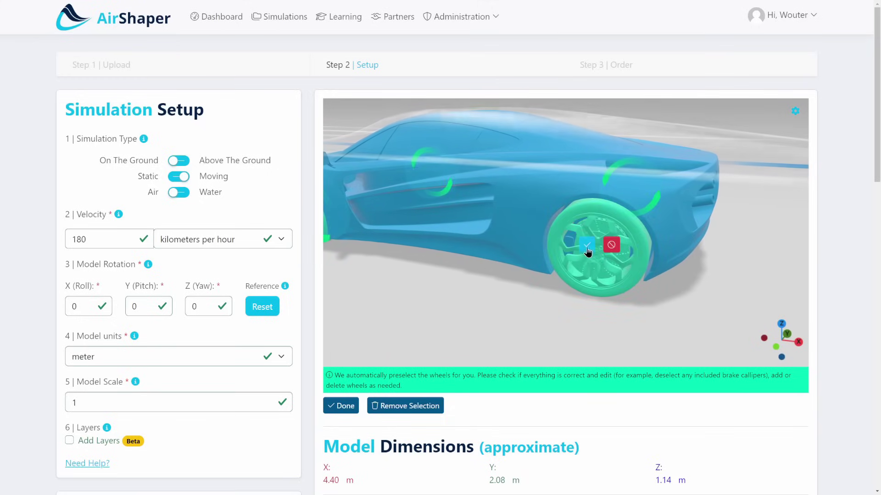
pyautogui.click(588, 248)
pyautogui.moveTo(587, 252); pyautogui.dragTo(413, 323)
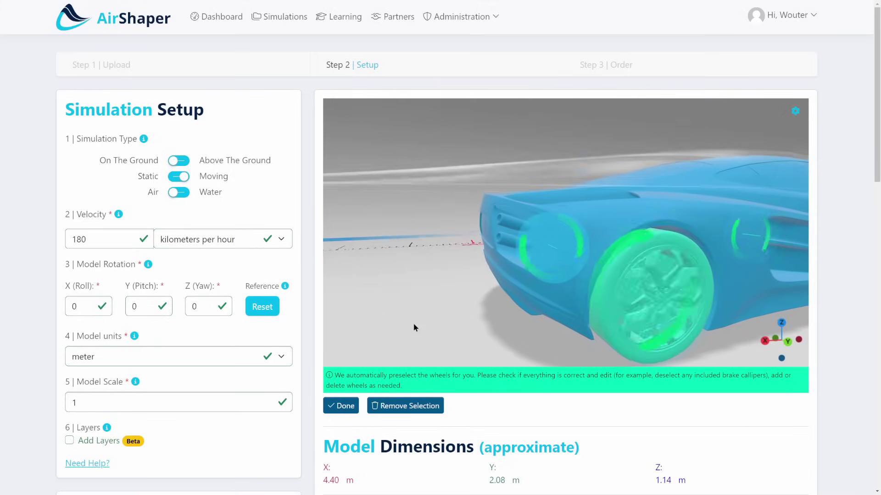
pyautogui.click(631, 309)
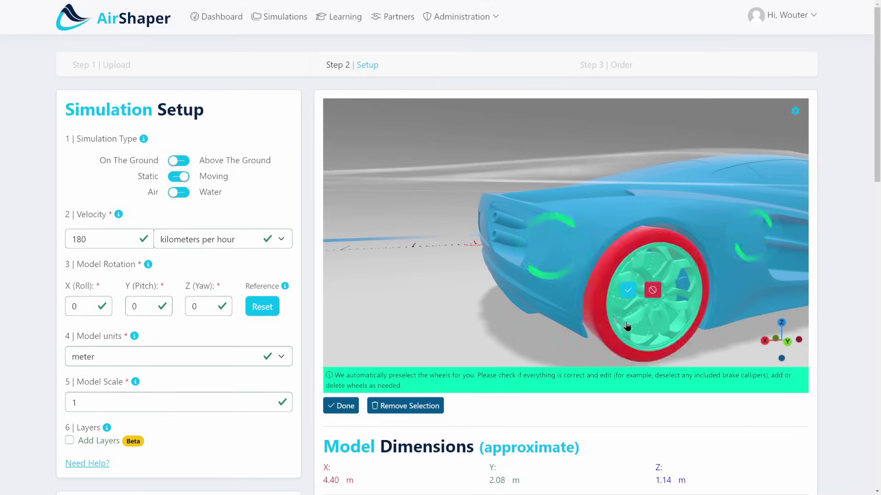
pyautogui.click(628, 289)
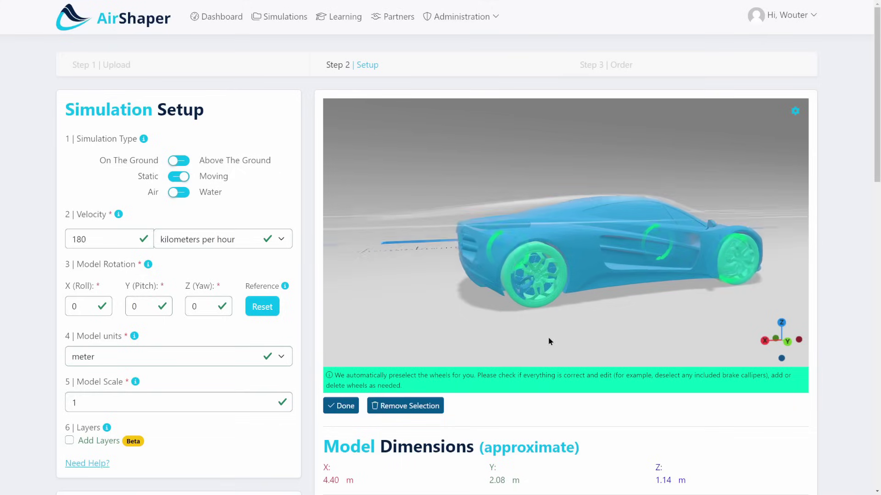
# Exclude the brake parts from the right front wheel and finish the wheel setup.
pyautogui.moveTo(674, 323)
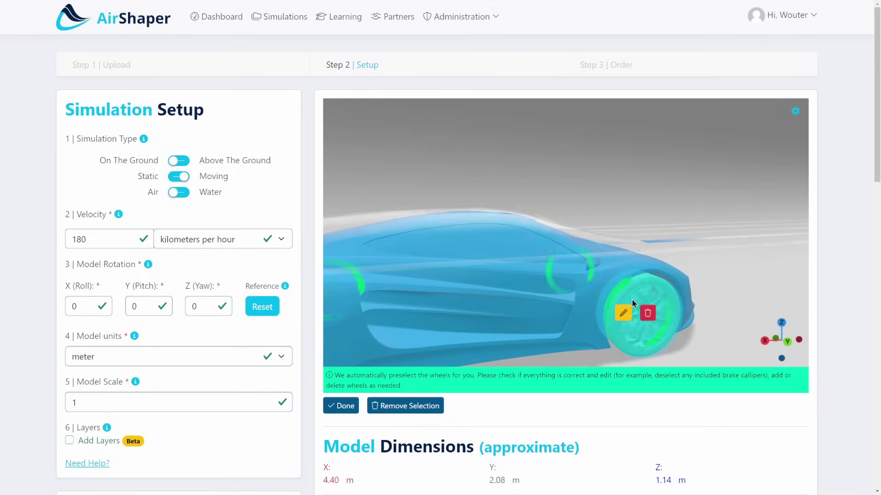
pyautogui.click(622, 312)
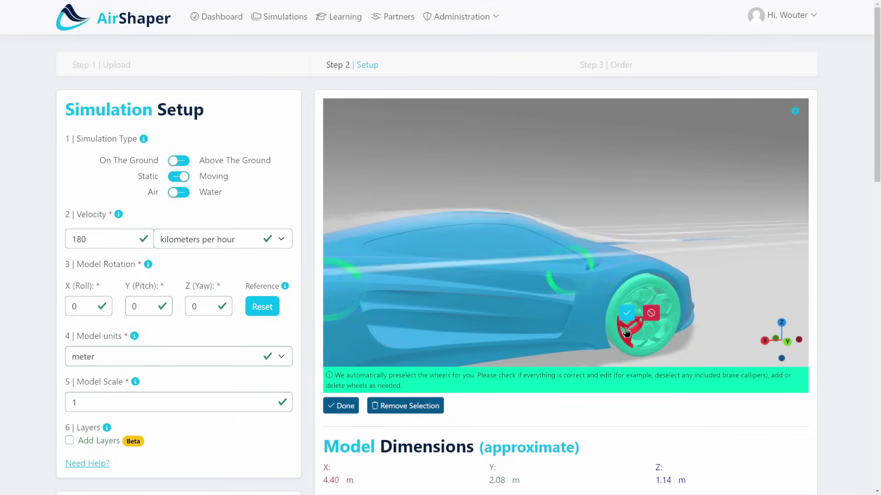
pyautogui.click(640, 324)
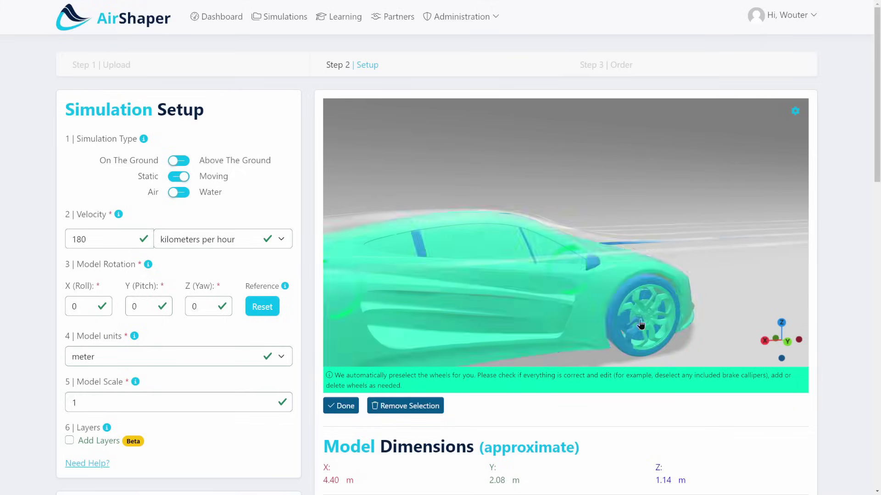
pyautogui.click(347, 406)
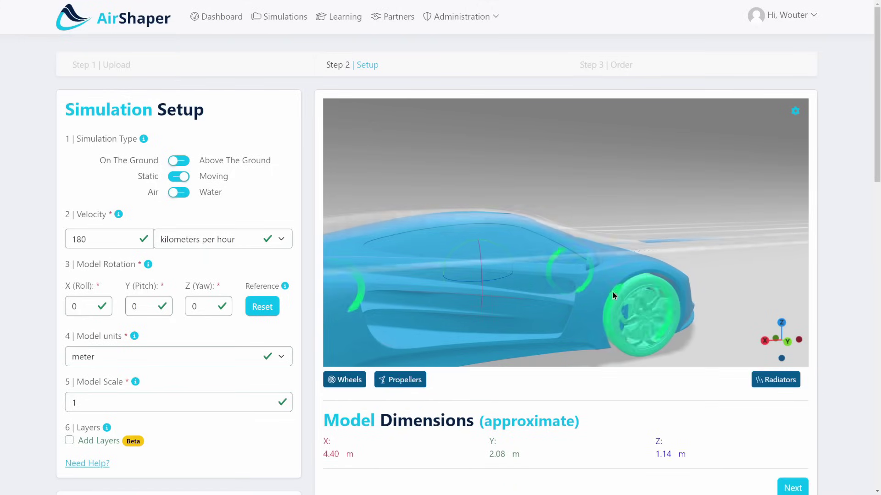
# Add the radiator behind the front grille with V1 1 m/s, ΔP1 10 Pa, V2 2 m/s and ΔP2 30 Pa, and finish the radiator setup.
pyautogui.scroll(-3, 612, 291)
pyautogui.moveTo(690, 278); pyautogui.dragTo(431, 292)
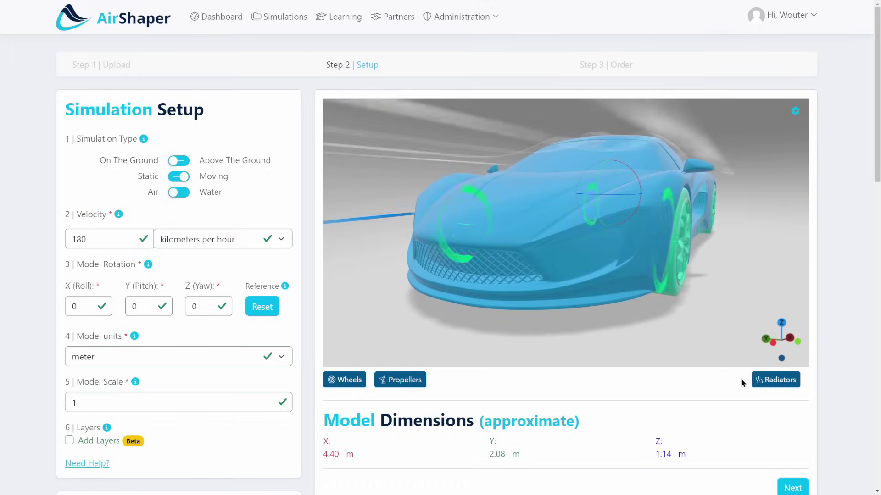
pyautogui.click(775, 380)
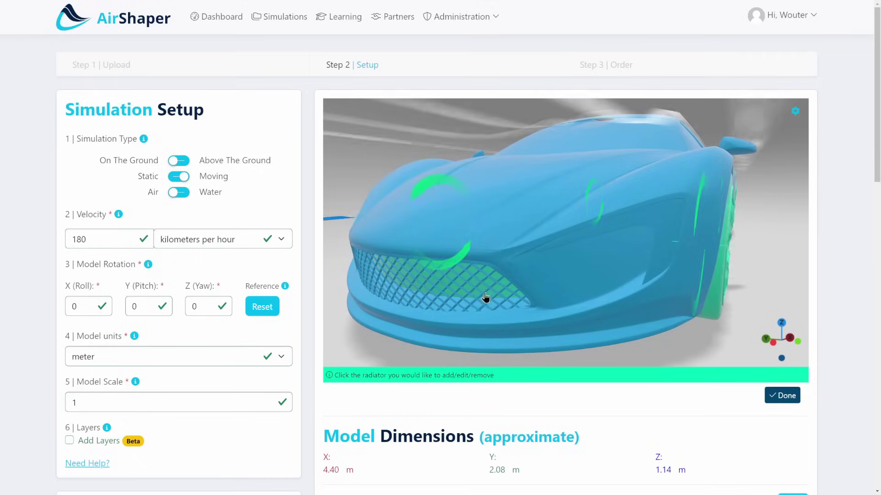
pyautogui.click(473, 285)
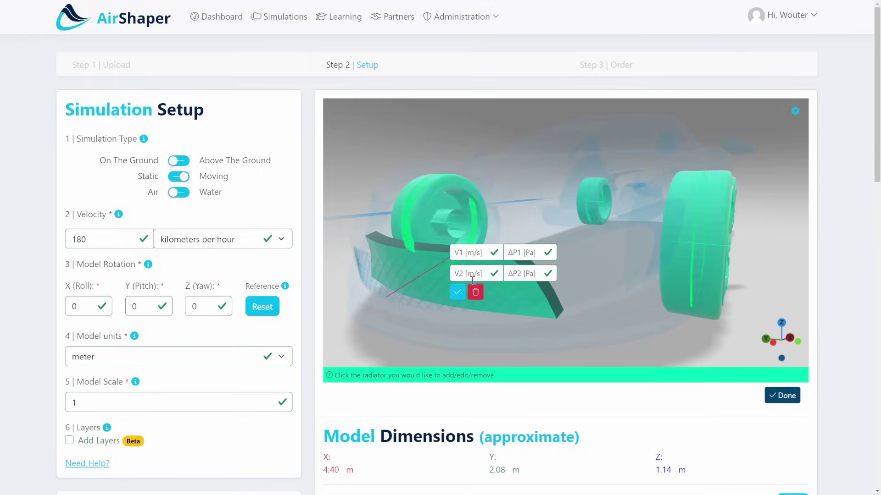
pyautogui.moveTo(356, 163); pyautogui.dragTo(380, 219)
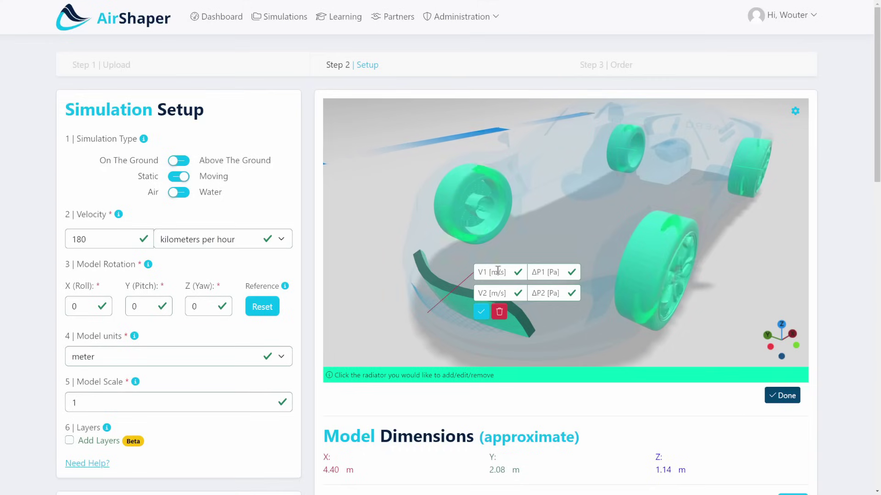
pyautogui.moveTo(388, 206); pyautogui.dragTo(372, 205)
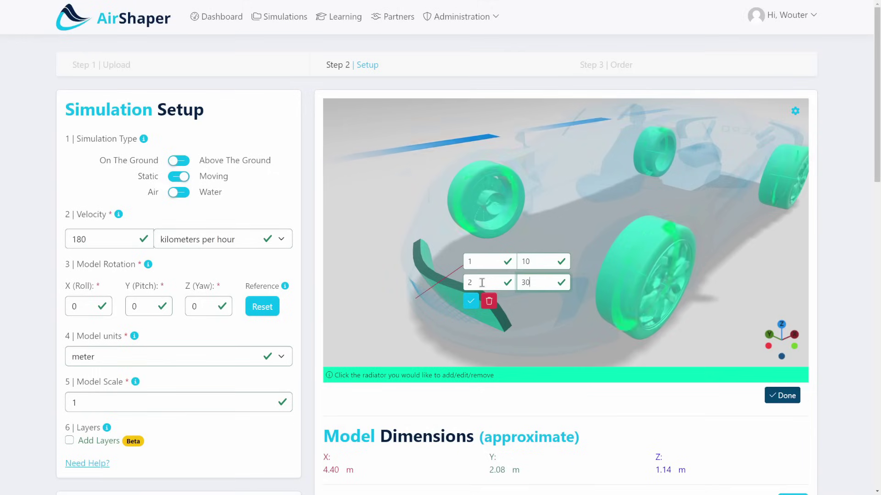
pyautogui.click(473, 303)
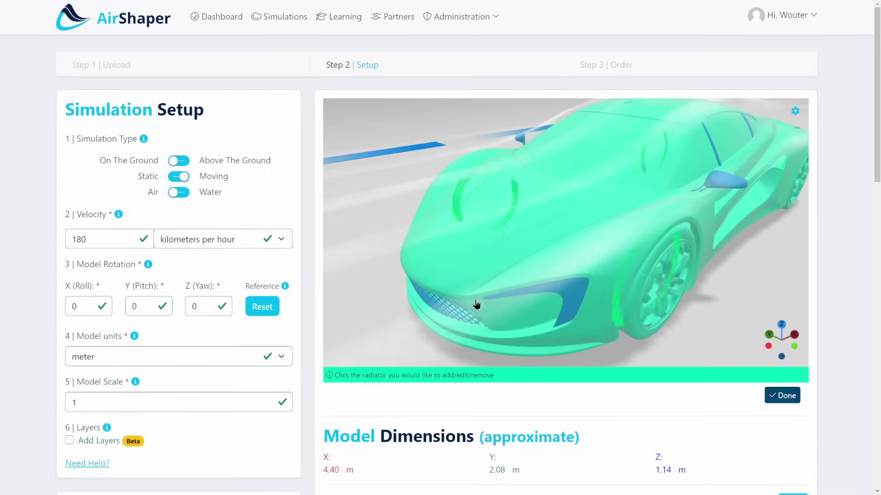
pyautogui.click(780, 397)
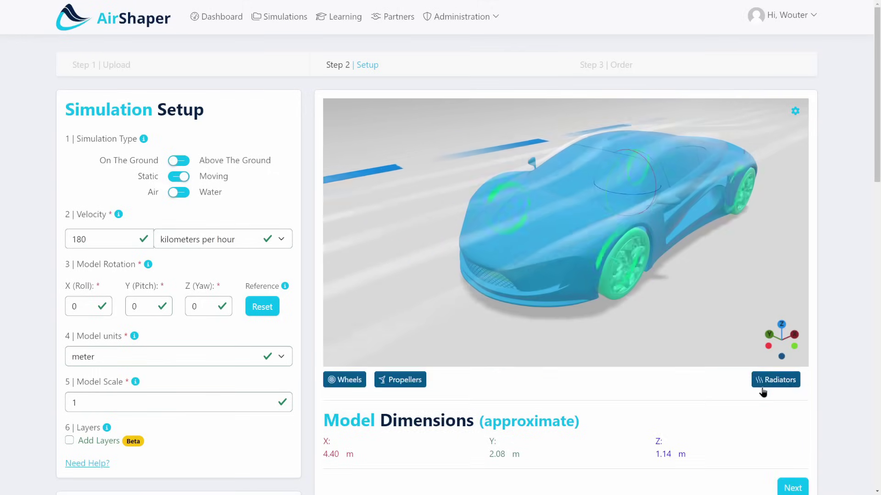
# Proceed to the order and go through the Basic and Regular simulation accuracy options, ending on Advanced.
pyautogui.click(789, 483)
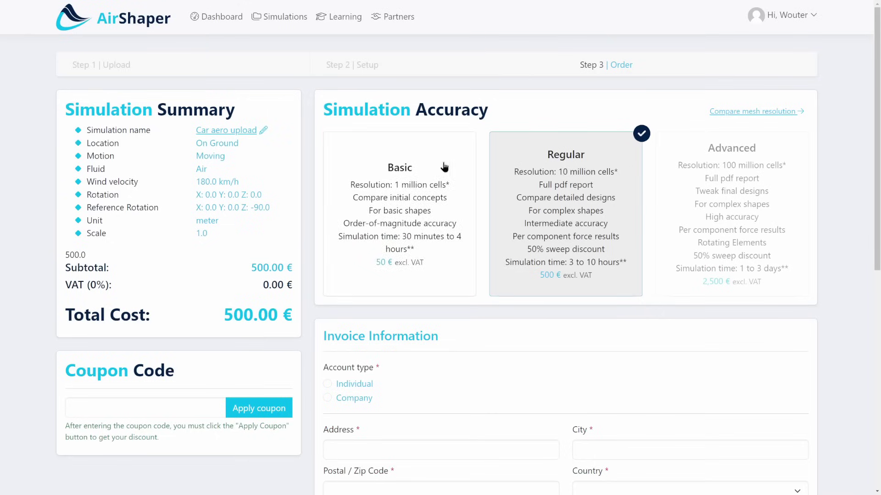
pyautogui.click(426, 191)
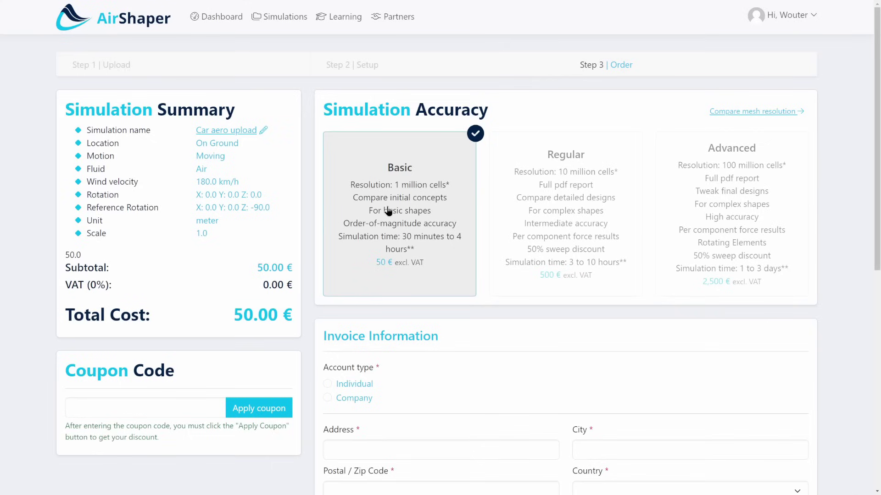
pyautogui.click(564, 186)
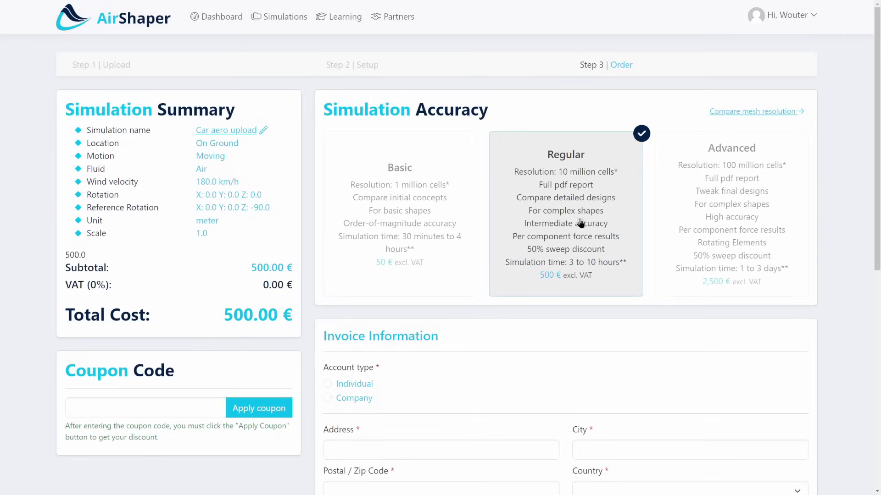
pyautogui.click(708, 187)
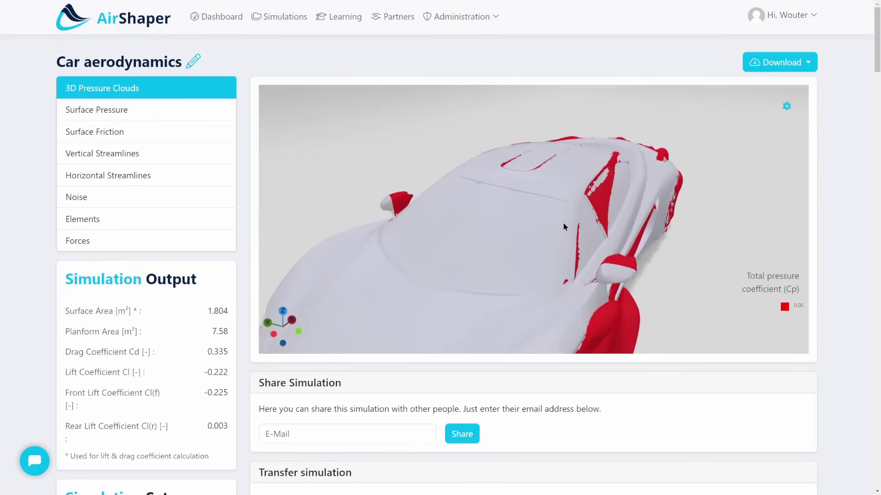
# Examine the 3D pressure clouds around the car's front wheel, headlight and front bumper from several angles.
pyautogui.moveTo(556, 177); pyautogui.dragTo(615, 204)
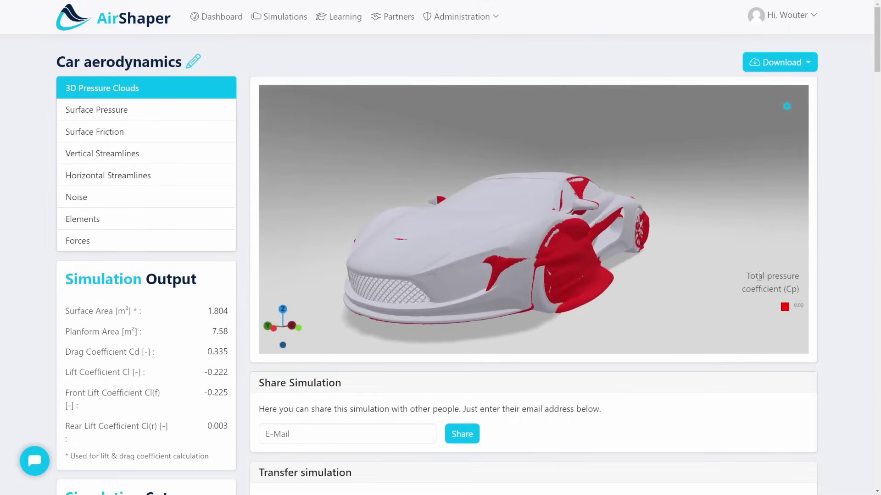
pyautogui.moveTo(803, 304); pyautogui.dragTo(592, 211)
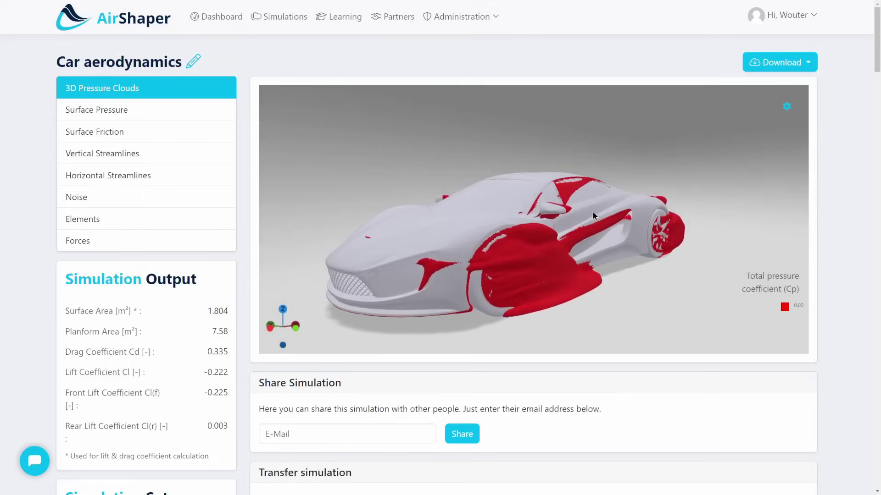
pyautogui.scroll(3, 510, 214)
pyautogui.moveTo(518, 216); pyautogui.dragTo(551, 214)
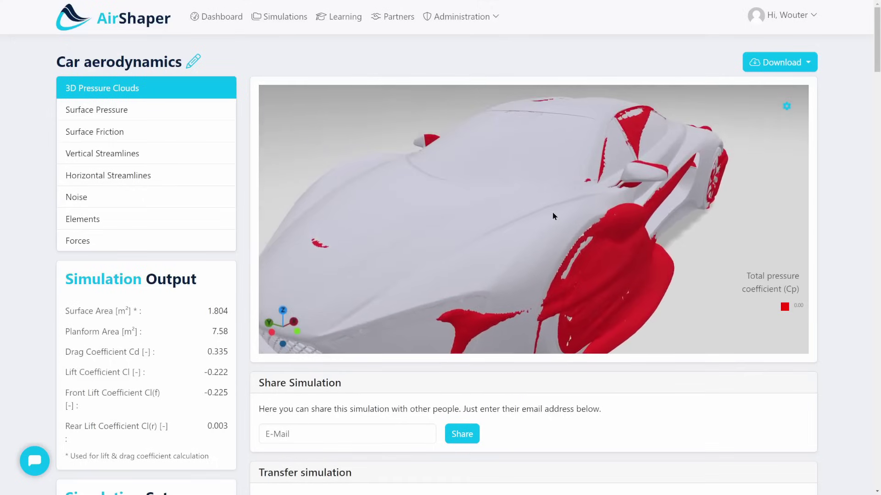
pyautogui.scroll(-5, 556, 216)
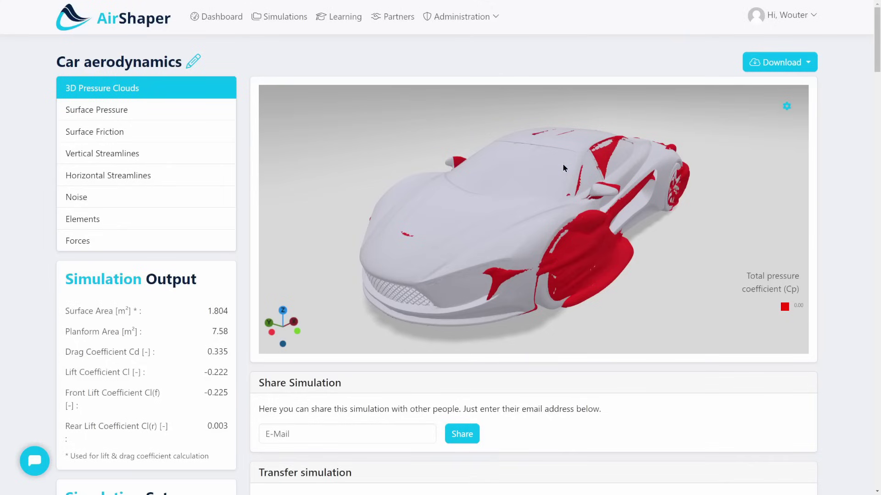
pyautogui.moveTo(539, 205); pyautogui.dragTo(499, 227)
pyautogui.scroll(5, 527, 231)
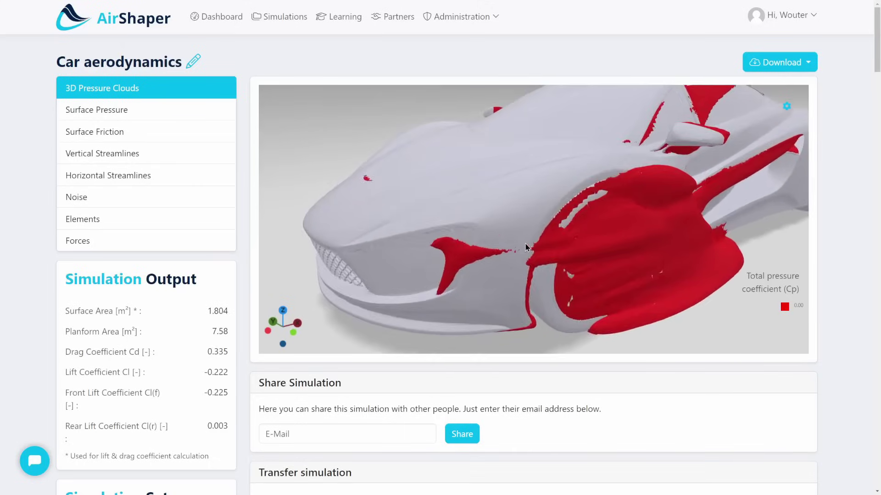
pyautogui.moveTo(541, 235); pyautogui.dragTo(559, 198)
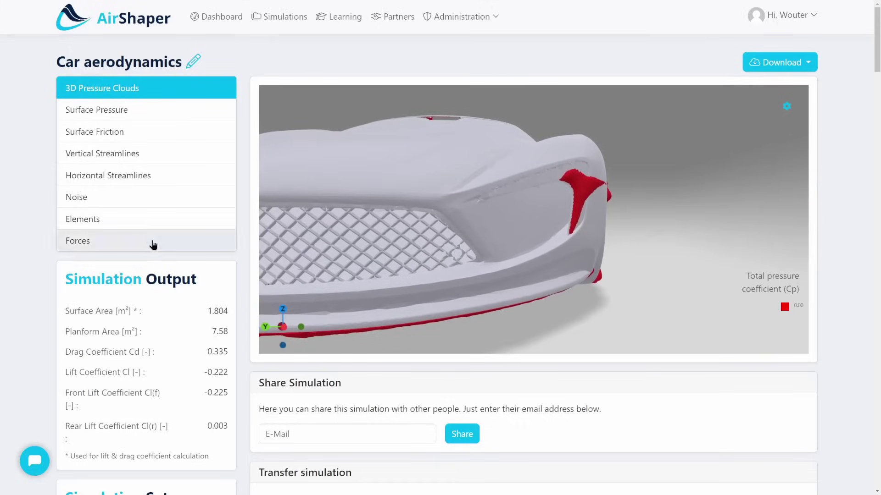
# View the car's forces and moments, and return to the 3D pressure clouds to examine the headlight area.
pyautogui.click(151, 242)
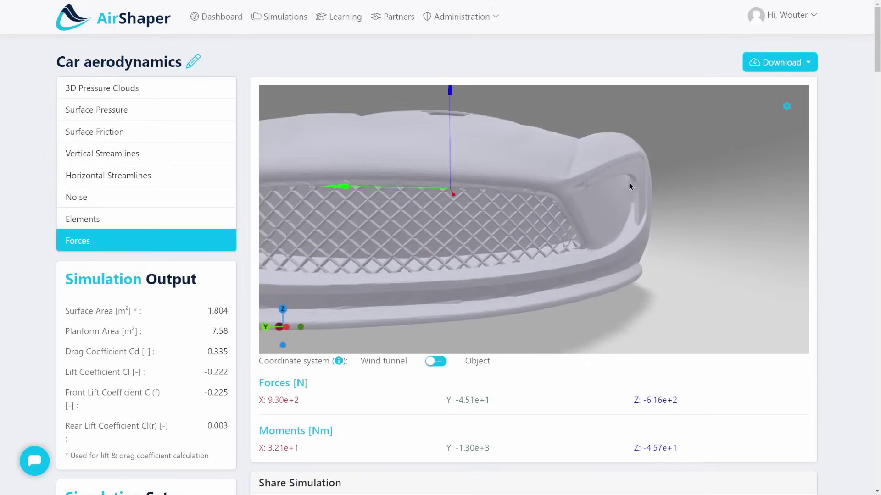
pyautogui.click(114, 89)
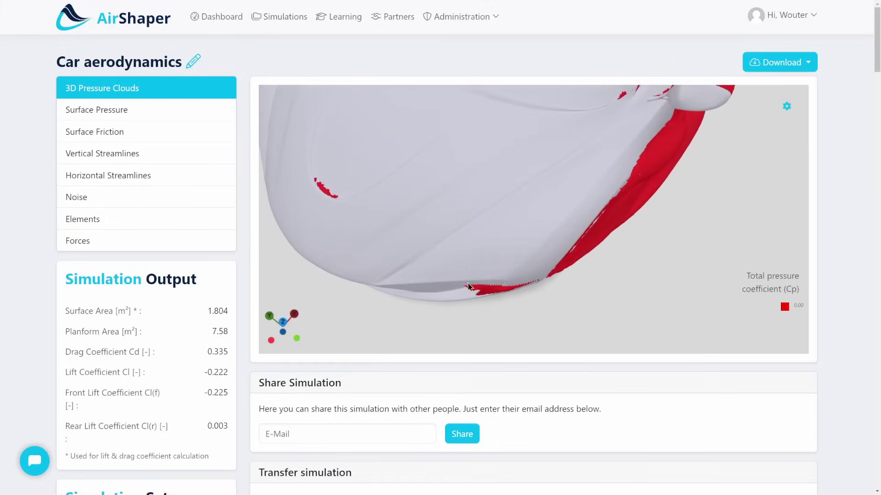
pyautogui.moveTo(487, 276); pyautogui.dragTo(486, 246)
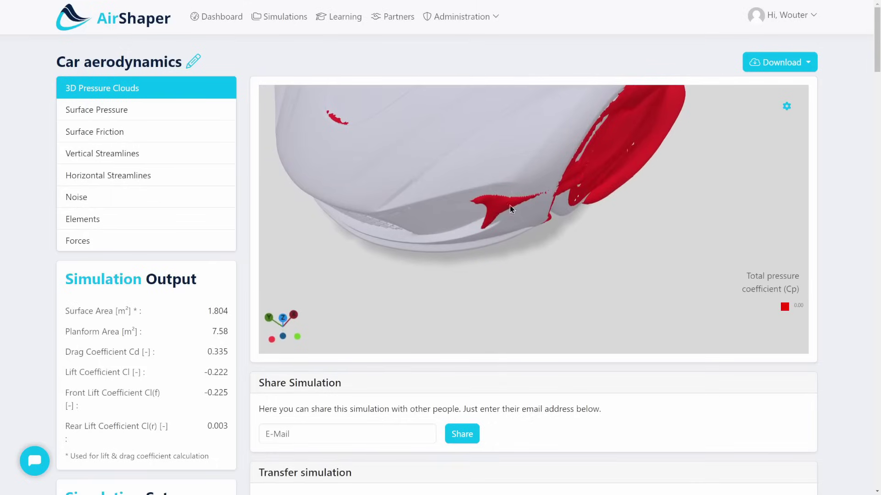
pyautogui.moveTo(511, 209); pyautogui.dragTo(512, 155)
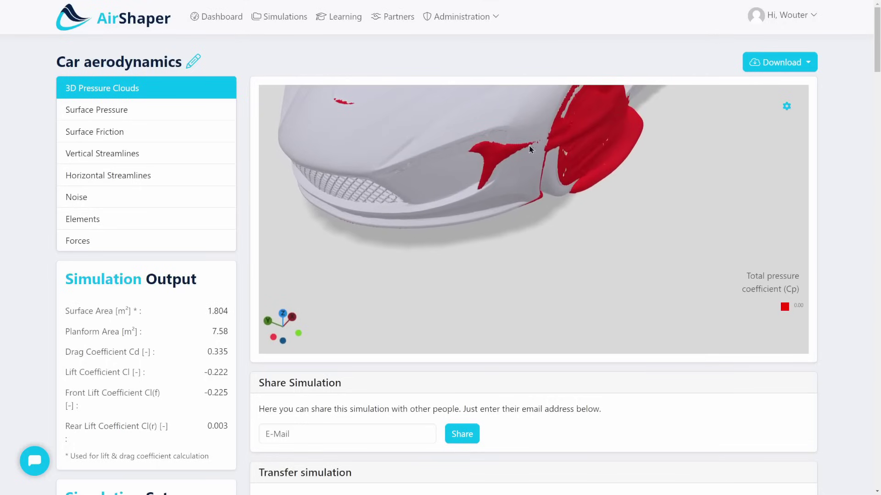
pyautogui.moveTo(539, 159); pyautogui.dragTo(511, 253, button='right')
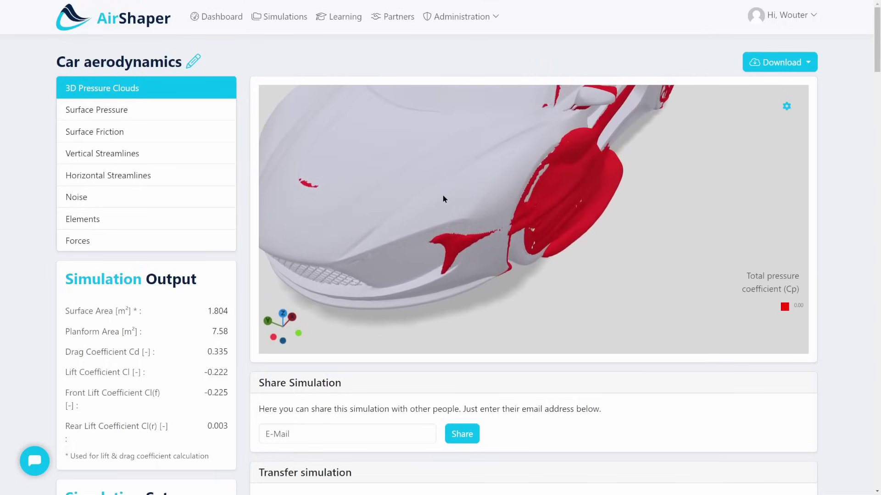
# Examine the small pressure cloud on the car's bonnet up close and in relation to the whole front end.
pyautogui.moveTo(444, 193); pyautogui.dragTo(436, 236, button='right')
pyautogui.moveTo(476, 215); pyautogui.dragTo(514, 225)
pyautogui.moveTo(416, 225); pyautogui.dragTo(497, 213)
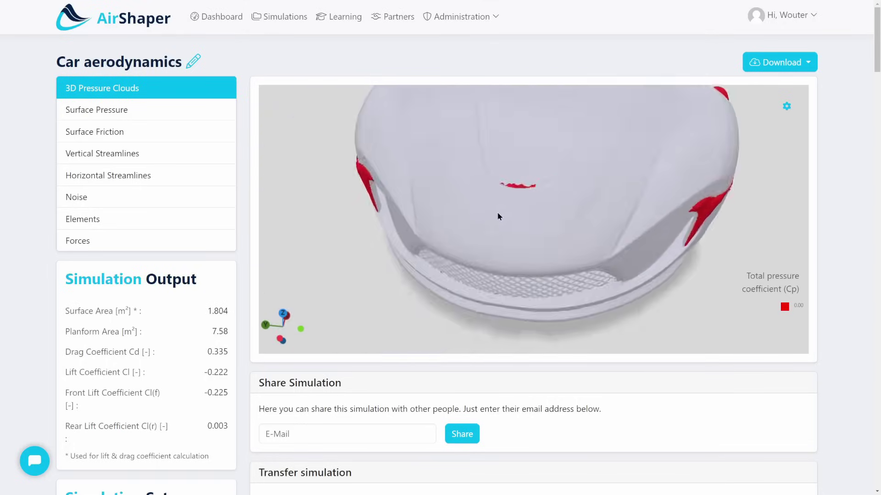
pyautogui.scroll(3, 546, 192)
pyautogui.moveTo(546, 192); pyautogui.dragTo(405, 196)
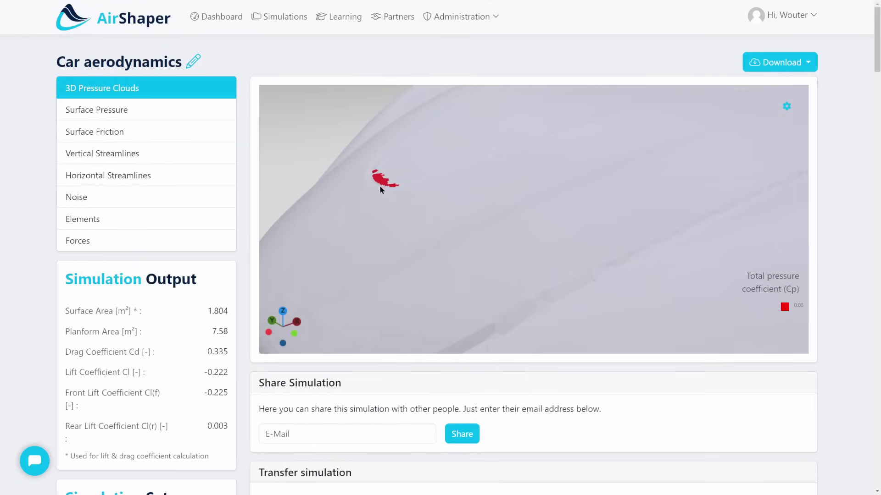
pyautogui.scroll(-5, 464, 191)
pyautogui.moveTo(452, 191); pyautogui.dragTo(373, 170)
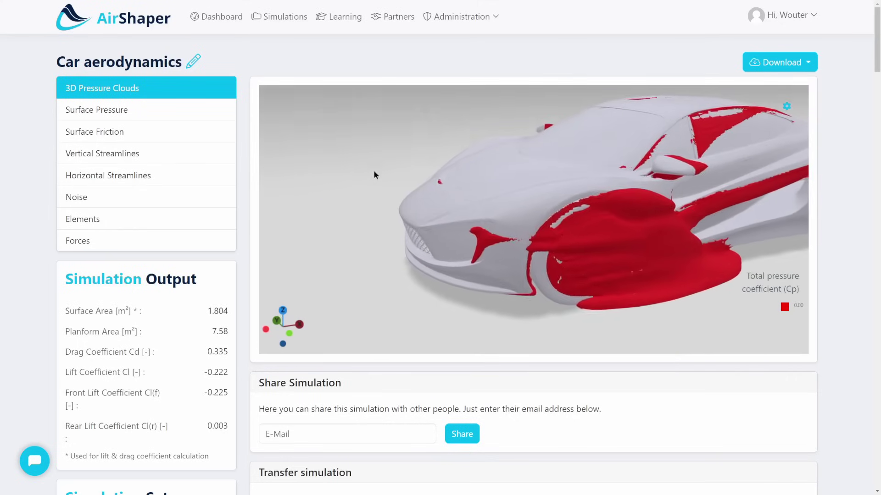
pyautogui.scroll(3, 412, 191)
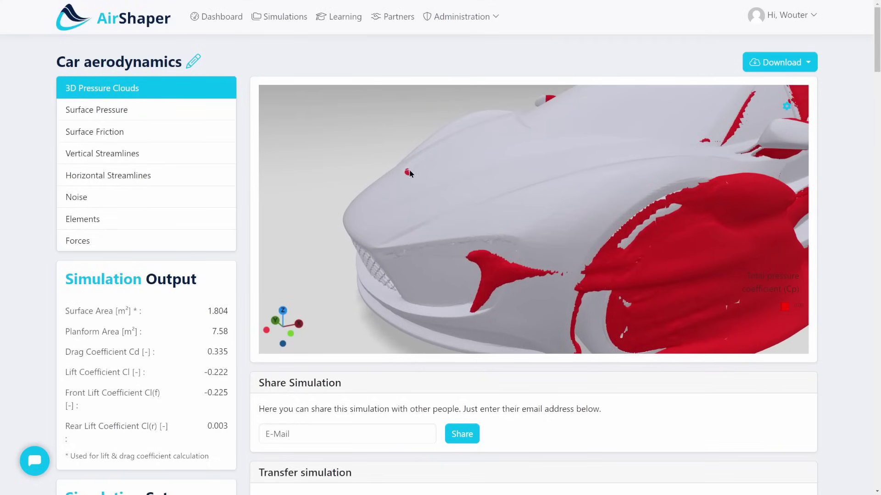
# Inspect the 3D pressure clouds on the underside of the car and beneath the front splitter.
pyautogui.moveTo(512, 180); pyautogui.dragTo(410, 220)
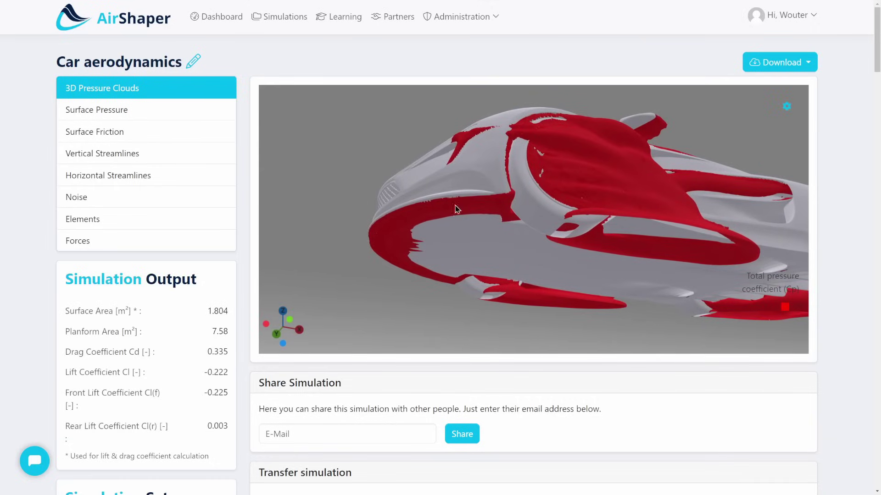
pyautogui.moveTo(449, 240); pyautogui.dragTo(411, 262)
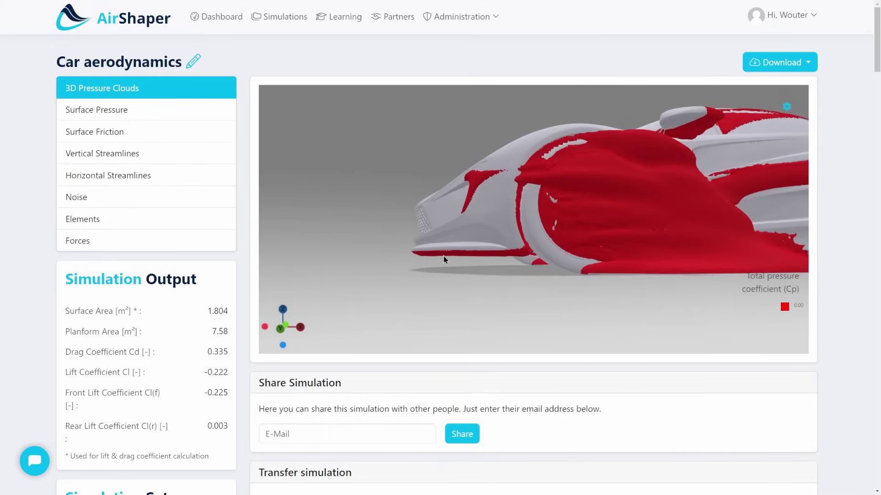
pyautogui.scroll(3, 480, 241)
pyautogui.moveTo(485, 240); pyautogui.dragTo(502, 233, button='right')
pyautogui.scroll(2, 499, 239)
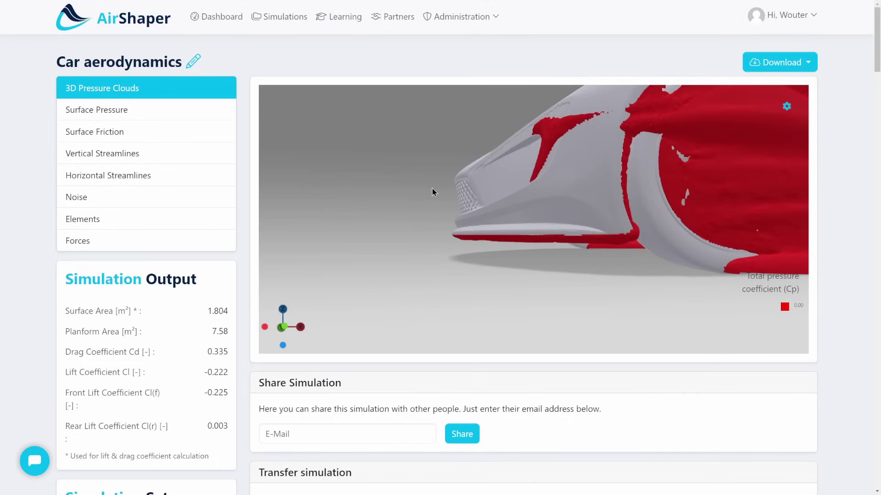
# Show the surface pressure result and examine it on the front bumper, headlight and underside of the front splitter.
pyautogui.click(133, 113)
pyautogui.moveTo(451, 194); pyautogui.dragTo(471, 207)
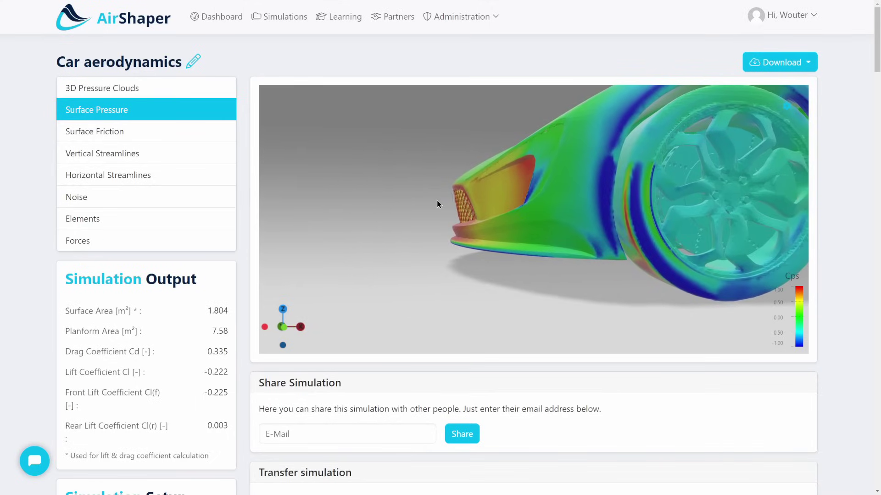
pyautogui.moveTo(444, 284); pyautogui.dragTo(458, 241)
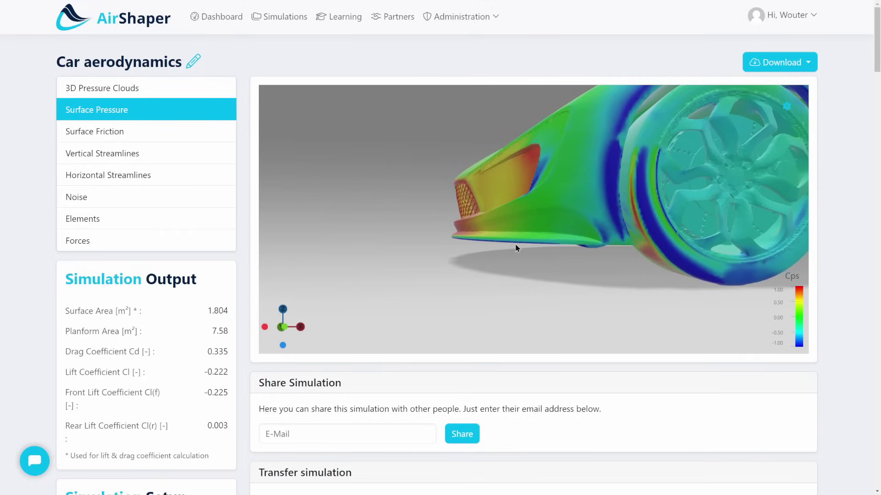
pyautogui.moveTo(517, 246); pyautogui.dragTo(515, 238)
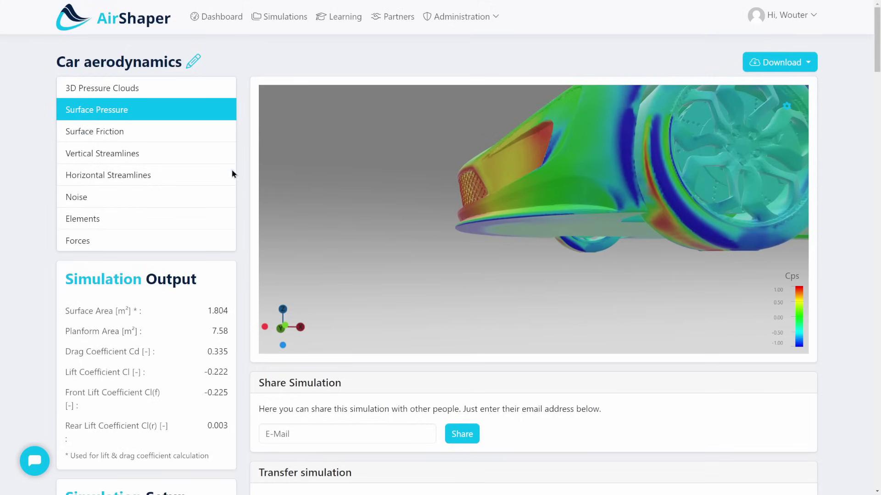
pyautogui.moveTo(405, 215); pyautogui.dragTo(400, 220)
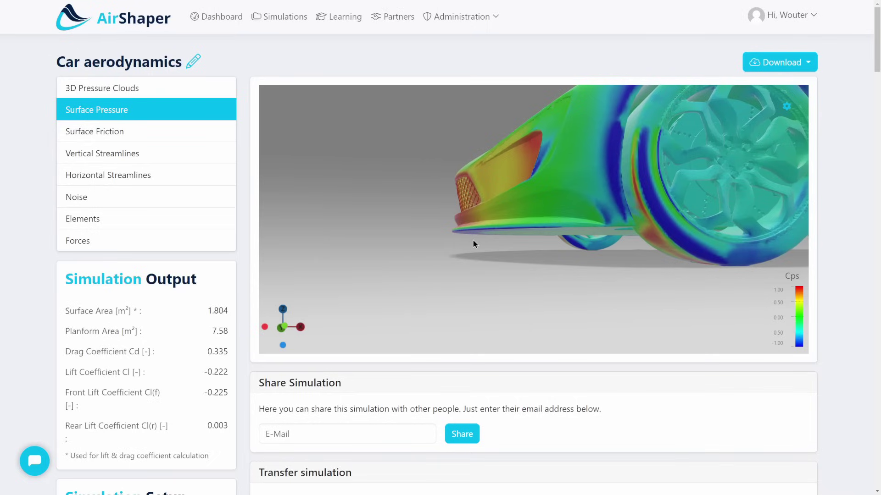
pyautogui.moveTo(503, 228); pyautogui.dragTo(490, 219)
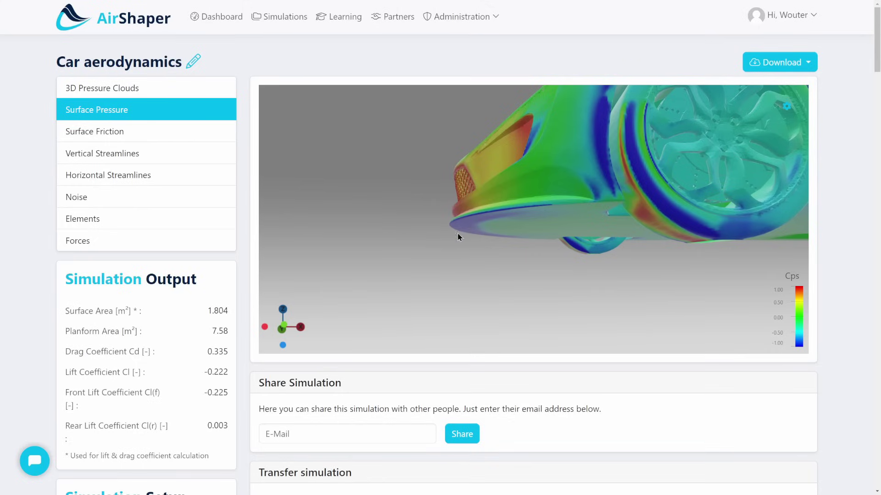
# Show the surface friction result and examine the underside of the front splitter and the car floor.
pyautogui.click(85, 133)
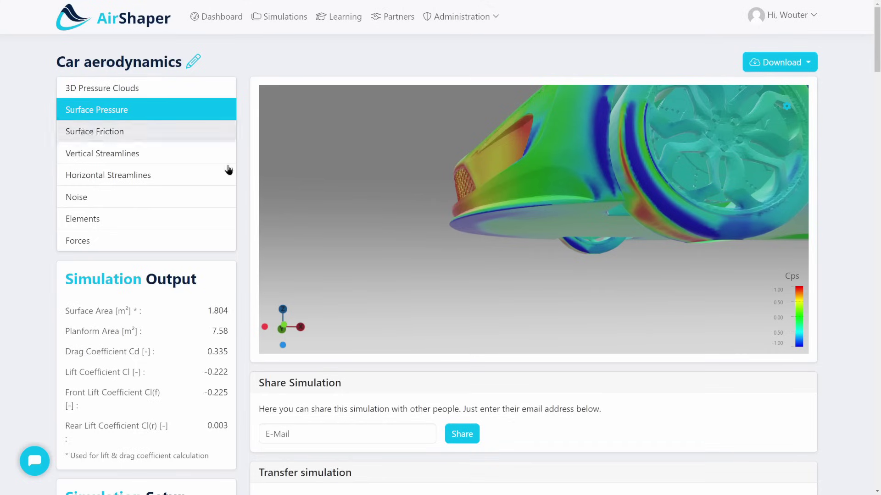
pyautogui.moveTo(457, 226)
pyautogui.mouseDown()
pyautogui.moveTo(449, 190)
pyautogui.moveTo(494, 192)
pyautogui.moveTo(489, 226)
pyautogui.moveTo(460, 230)
pyautogui.mouseUp()
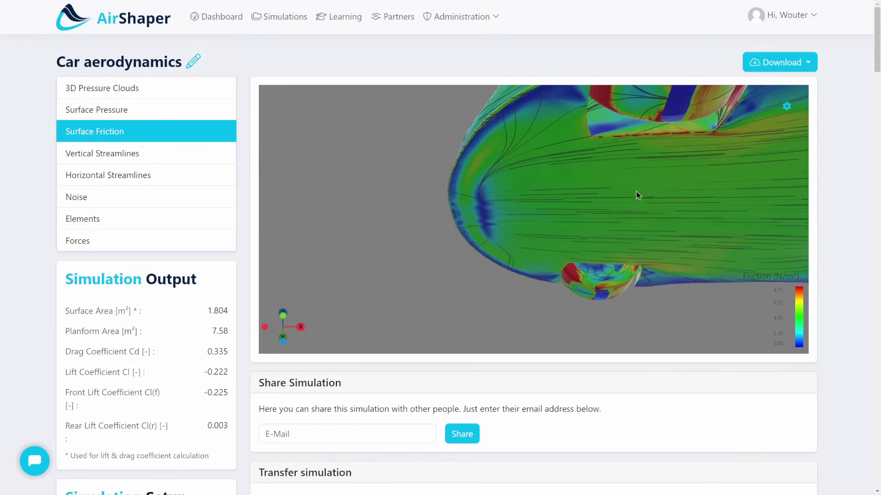
pyautogui.moveTo(505, 186); pyautogui.dragTo(491, 229)
# Return to the 3D pressure clouds and examine the large cloud around the front wheel and wheel arch from several angles.
pyautogui.click(111, 89)
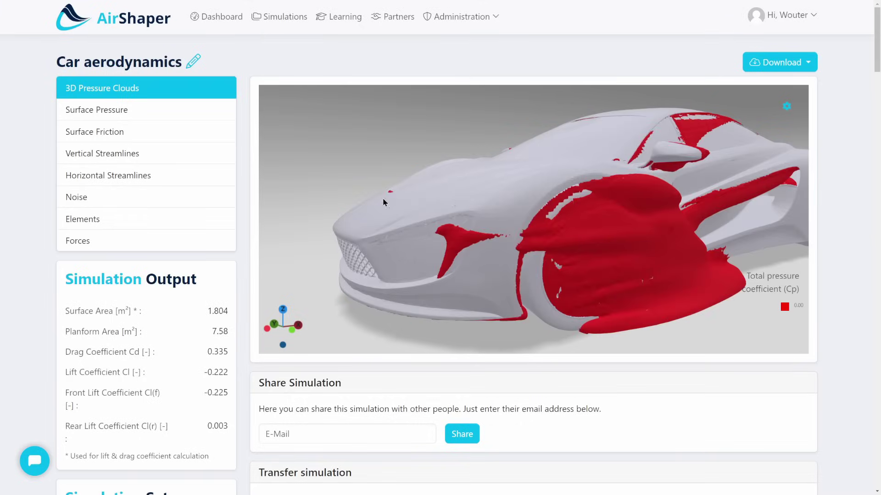
pyautogui.moveTo(657, 209); pyautogui.dragTo(473, 223)
pyautogui.moveTo(473, 224); pyautogui.dragTo(561, 206, button='right')
pyautogui.moveTo(456, 310); pyautogui.dragTo(521, 211, button='right')
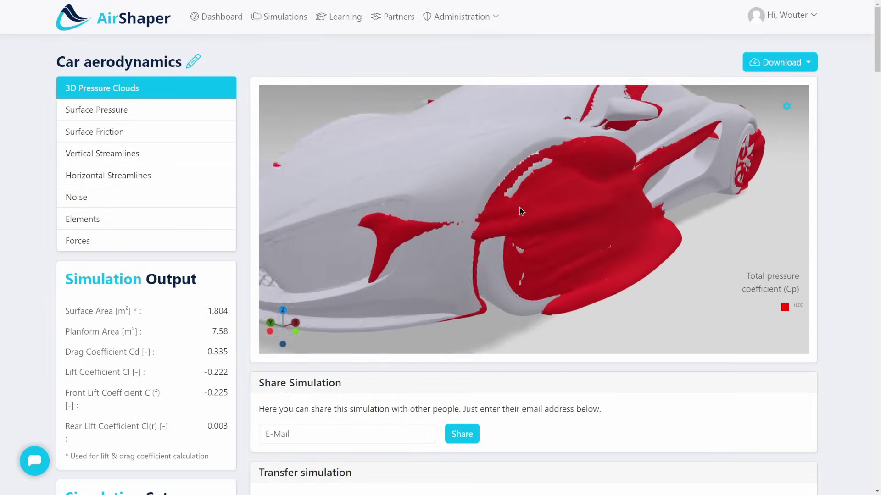
pyautogui.moveTo(507, 202); pyautogui.dragTo(495, 200)
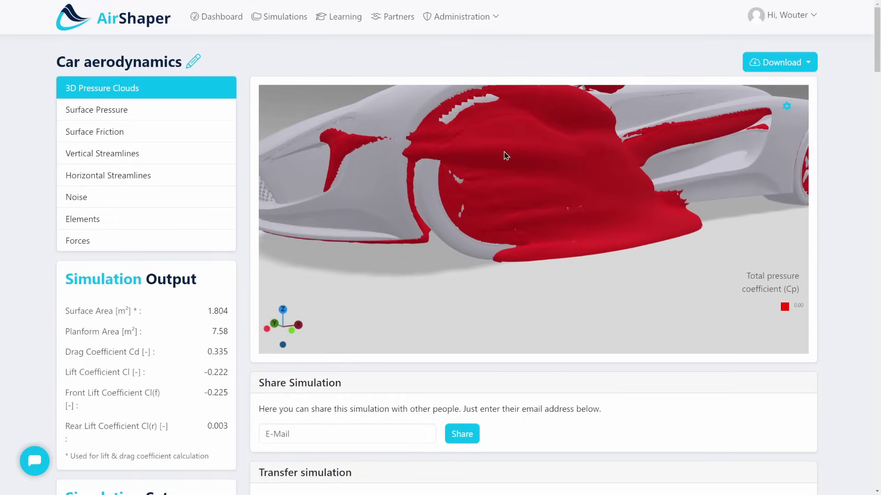
pyautogui.moveTo(496, 158); pyautogui.dragTo(477, 168, button='right')
pyautogui.moveTo(476, 171); pyautogui.dragTo(311, 281)
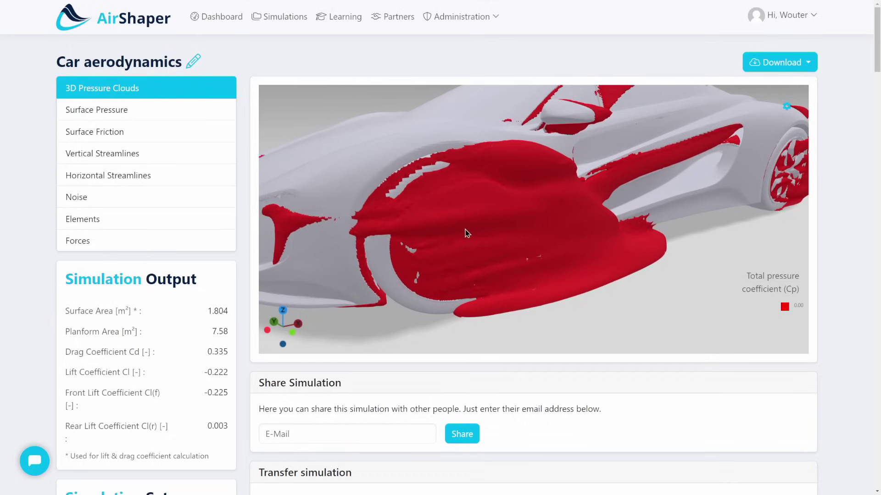
pyautogui.moveTo(466, 233); pyautogui.dragTo(466, 240)
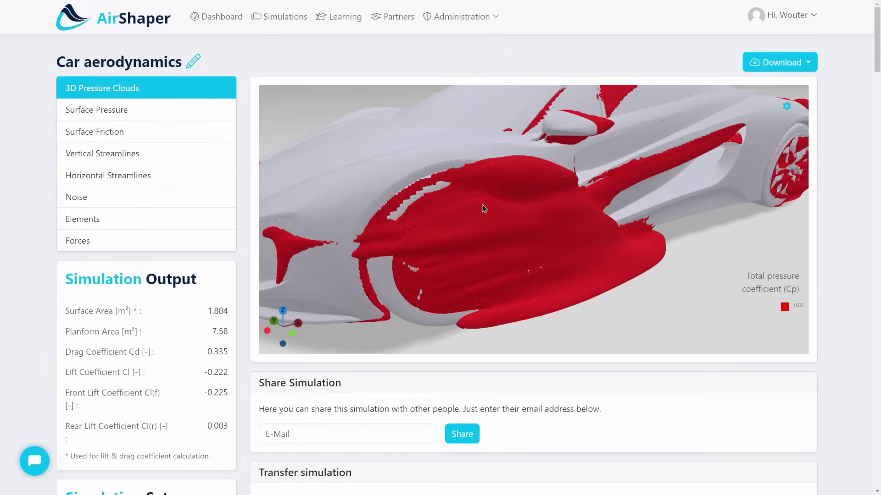
pyautogui.moveTo(483, 209); pyautogui.dragTo(500, 205)
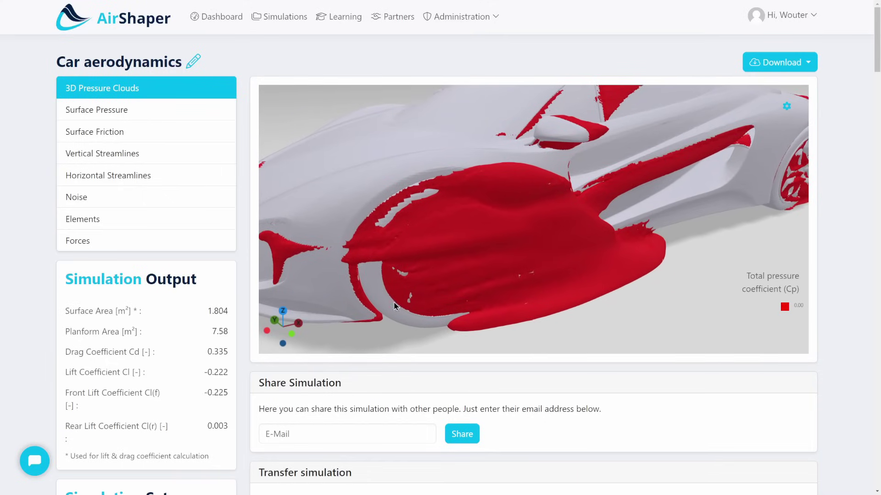
# Inspect the 3D pressure clouds at the base of the windscreen, along the A-pillar and behind the side mirror.
pyautogui.moveTo(471, 219); pyautogui.dragTo(540, 125)
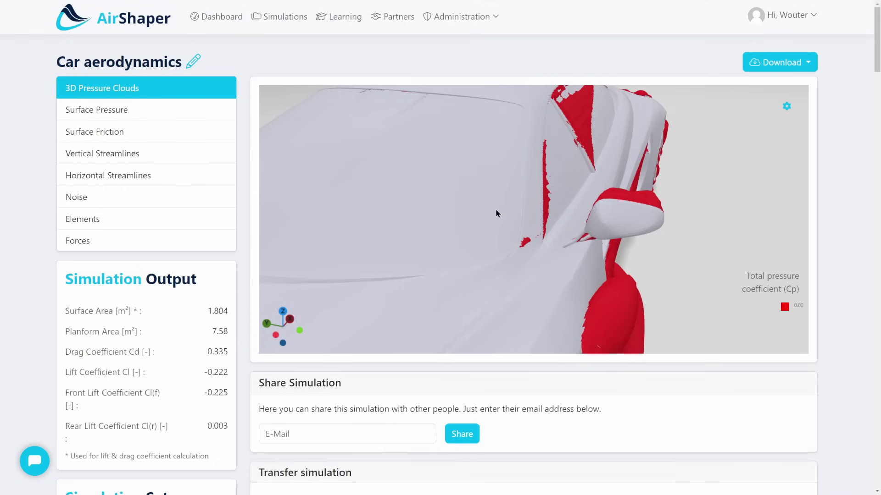
pyautogui.moveTo(553, 168); pyautogui.dragTo(439, 207)
pyautogui.scroll(5, 440, 209)
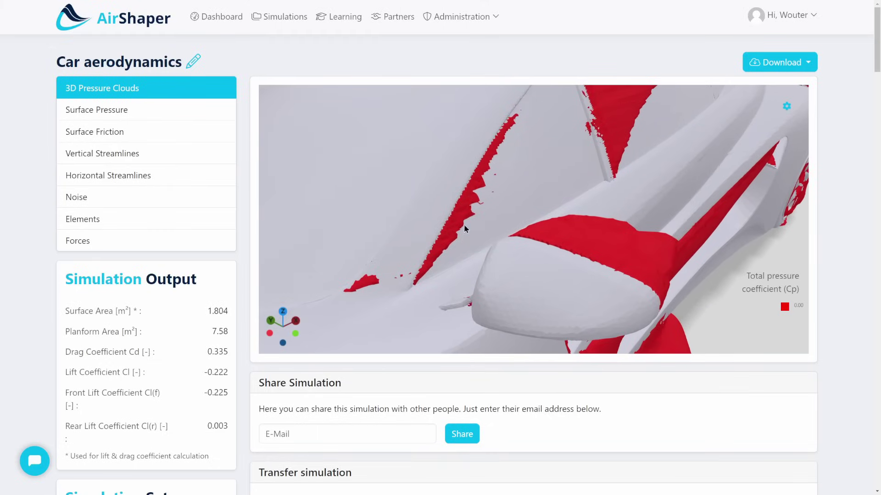
pyautogui.moveTo(464, 226); pyautogui.dragTo(616, 188)
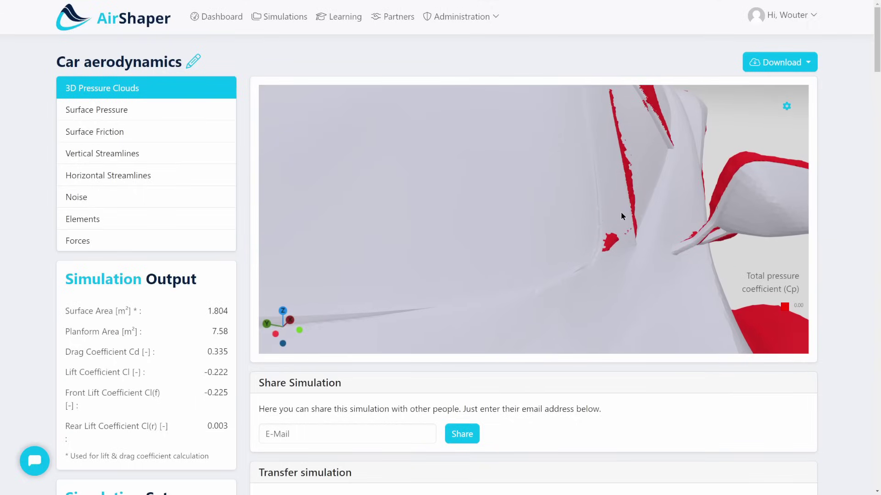
# Examine the 3D pressure cloud over the side window from the side and above, and compare it with the windscreen and A-pillar area.
pyautogui.moveTo(615, 113); pyautogui.dragTo(522, 197)
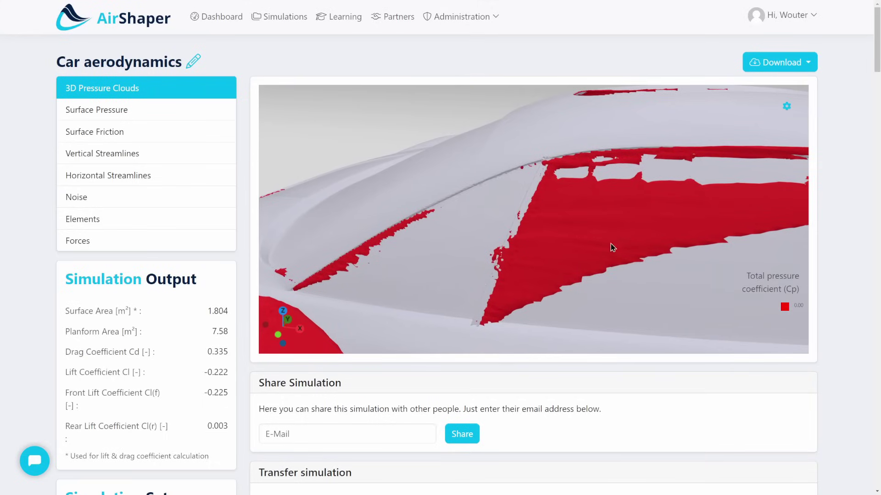
pyautogui.moveTo(568, 228); pyautogui.dragTo(384, 243)
pyautogui.moveTo(434, 223); pyautogui.dragTo(427, 86)
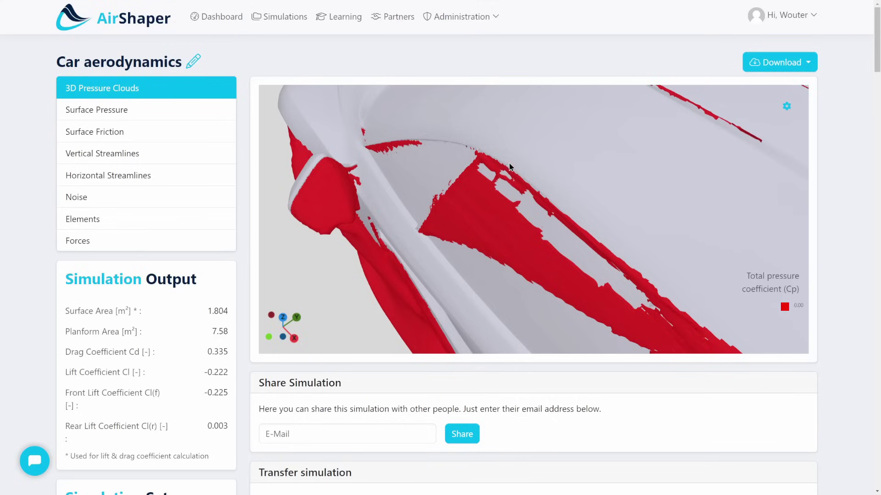
pyautogui.moveTo(541, 184); pyautogui.dragTo(342, 293)
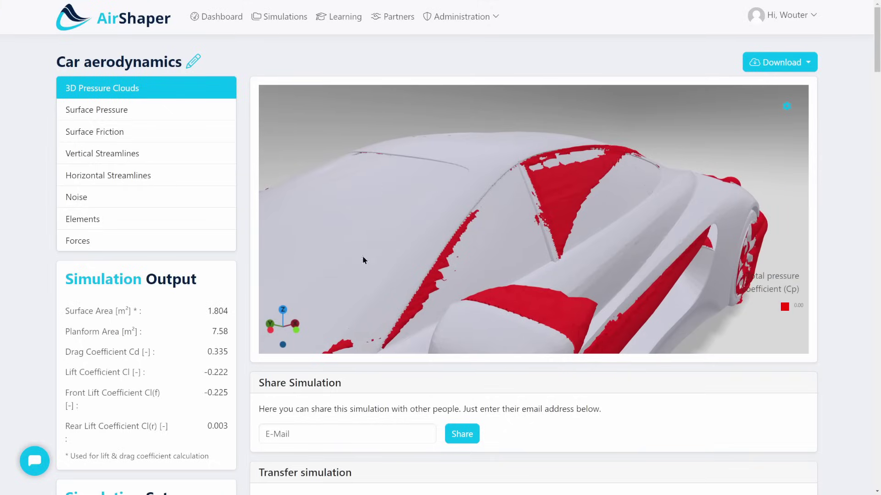
pyautogui.moveTo(362, 260); pyautogui.dragTo(400, 271)
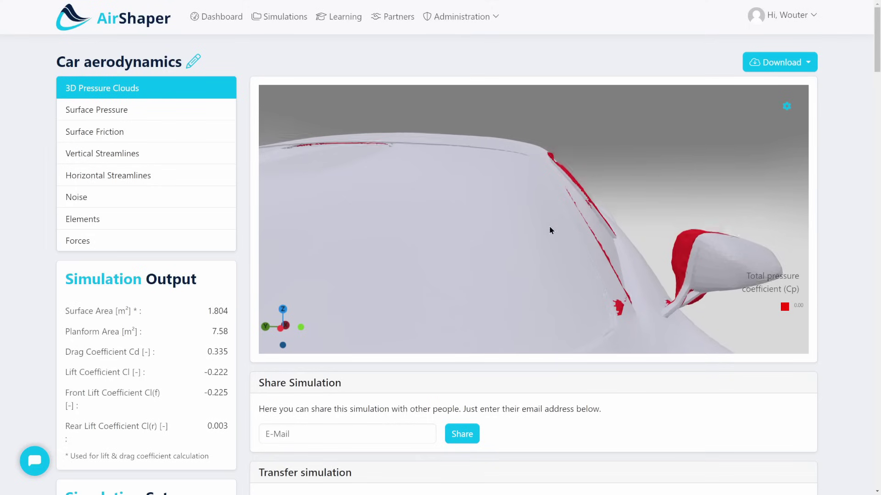
pyautogui.moveTo(549, 229); pyautogui.dragTo(565, 156)
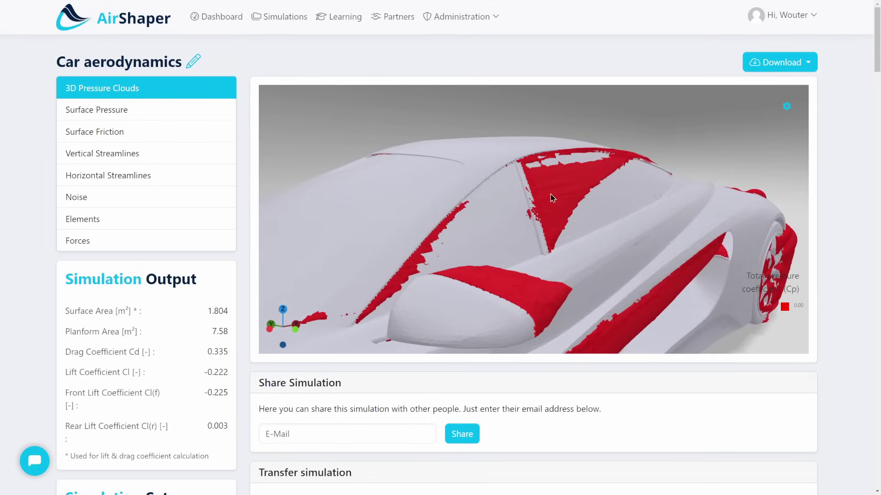
pyautogui.moveTo(551, 197); pyautogui.dragTo(315, 208)
# Show the surface friction result and examine the flow lines on the side window behind the A-pillar.
pyautogui.click(114, 132)
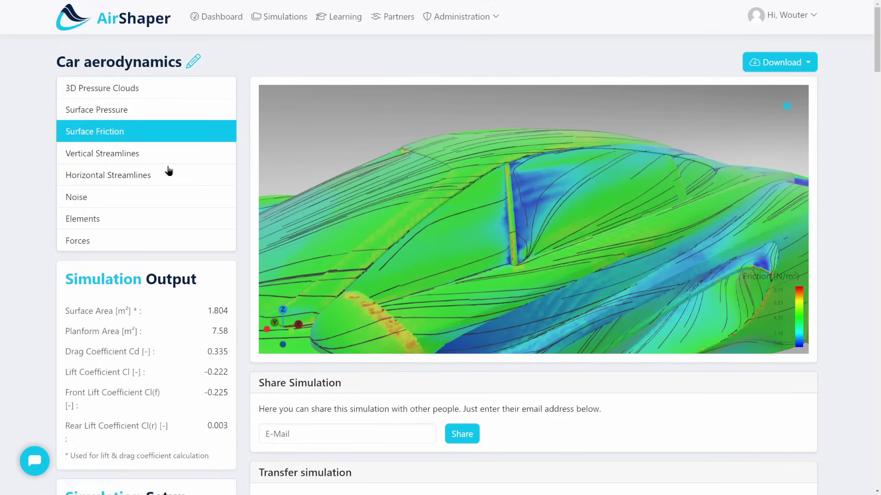
pyautogui.moveTo(513, 232); pyautogui.dragTo(506, 189)
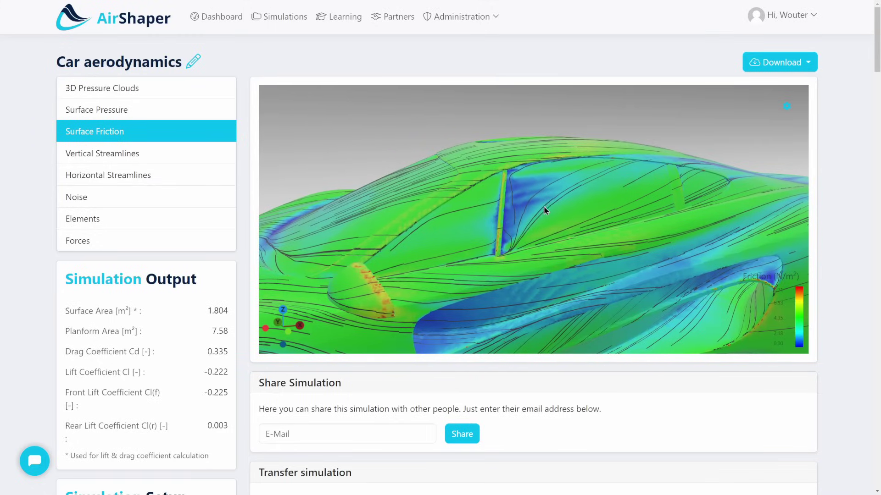
pyautogui.moveTo(532, 204); pyautogui.dragTo(584, 222)
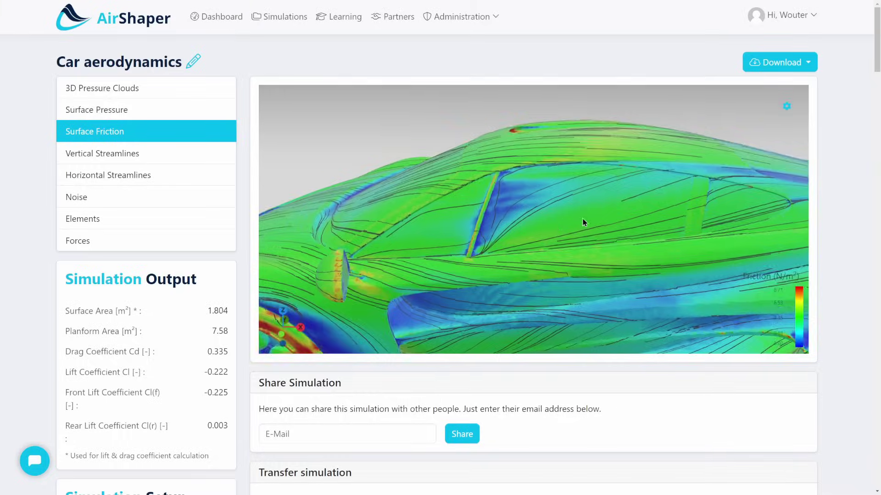
# Switch back to the 3D pressure clouds and review the windscreen corner, A-pillar and mirror from the front and above.
pyautogui.click(196, 89)
pyautogui.moveTo(422, 201); pyautogui.dragTo(559, 272)
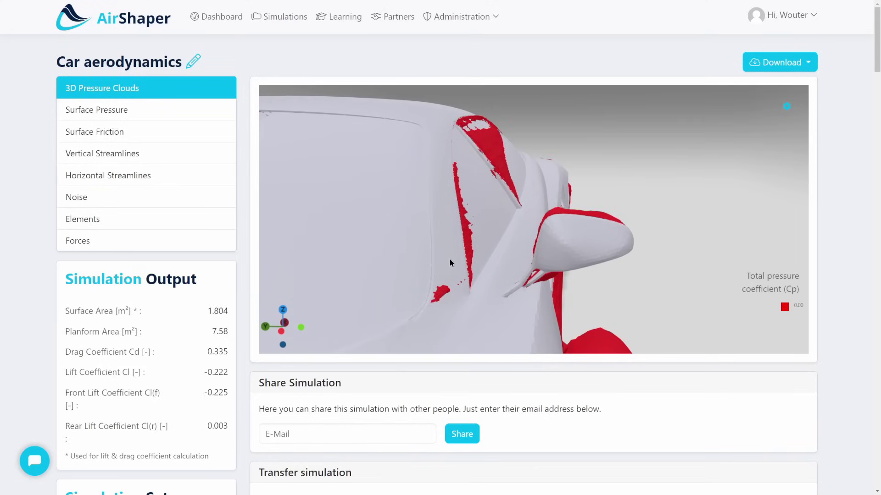
pyautogui.moveTo(525, 228); pyautogui.dragTo(418, 249)
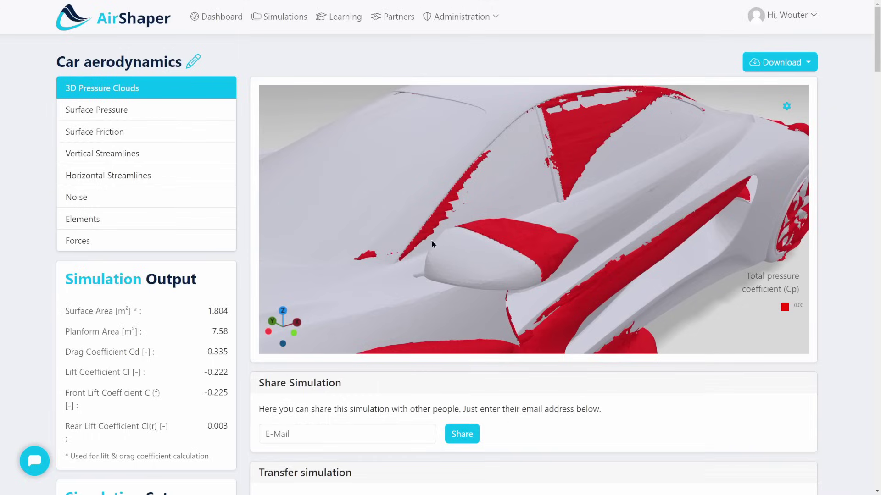
pyautogui.moveTo(461, 261); pyautogui.dragTo(551, 239)
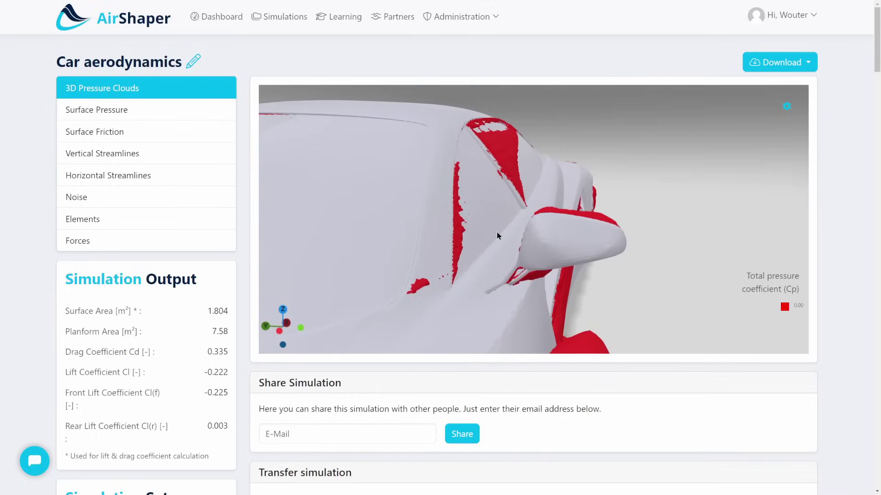
pyautogui.moveTo(497, 232); pyautogui.dragTo(448, 308)
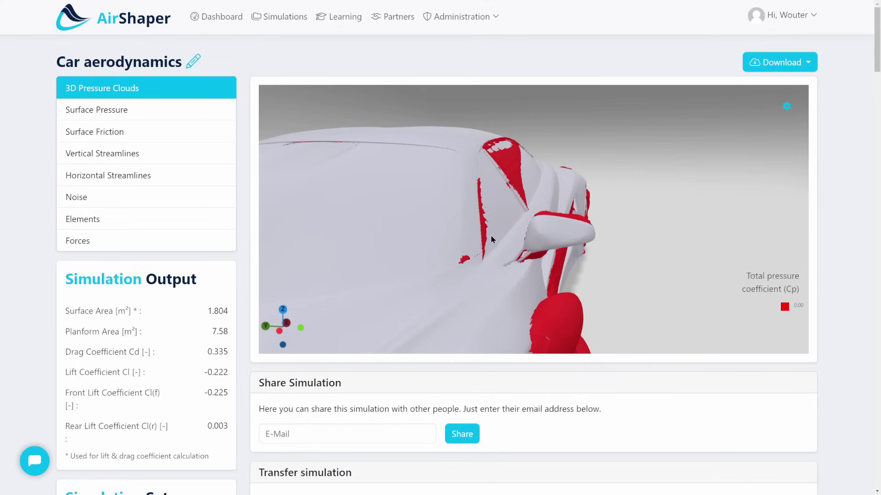
pyautogui.moveTo(491, 236); pyautogui.dragTo(512, 313)
pyautogui.moveTo(512, 312); pyautogui.dragTo(522, 228, button='right')
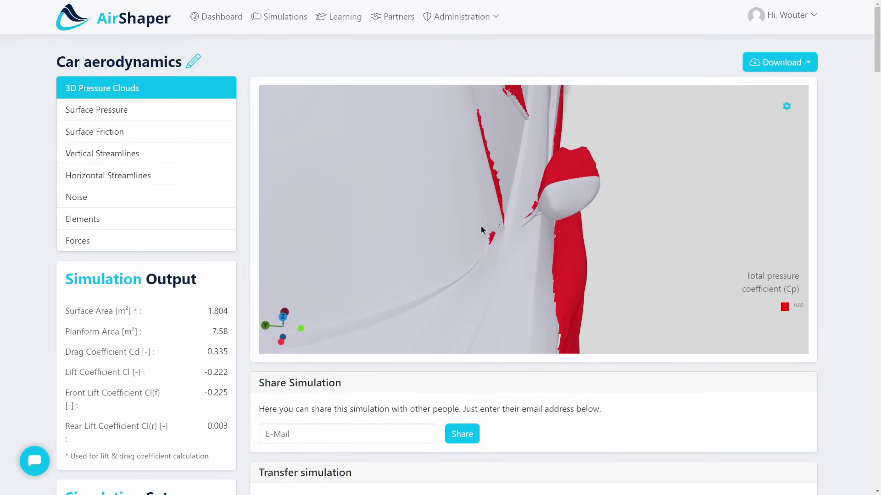
# Examine the 3D pressure clouds along the whole side of the car, from the front wheel to the rear wheel.
pyautogui.moveTo(480, 225); pyautogui.dragTo(453, 236)
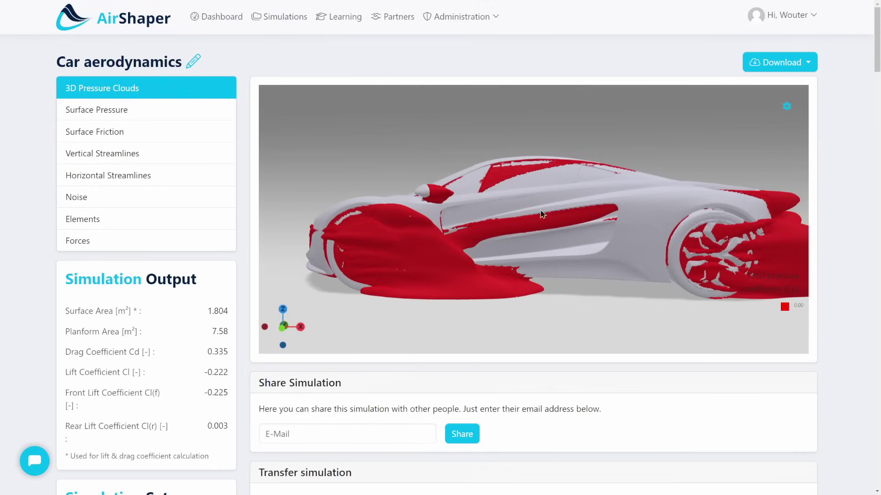
pyautogui.moveTo(537, 227); pyautogui.dragTo(556, 211)
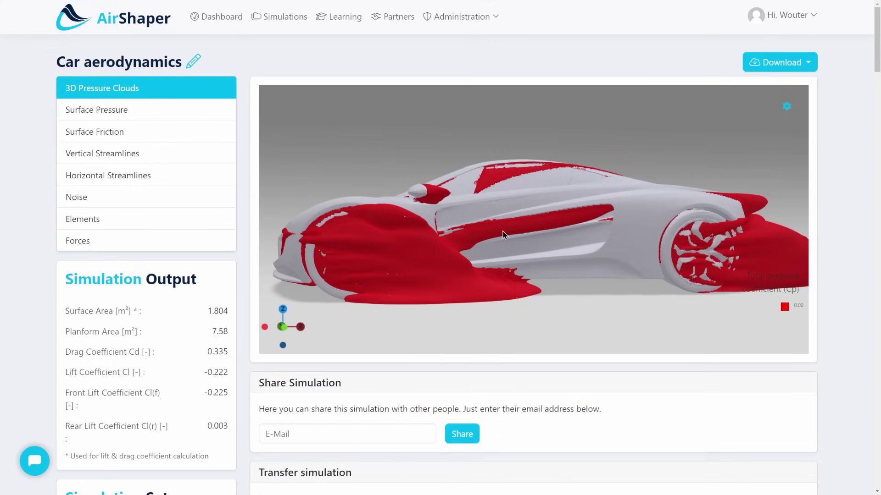
pyautogui.moveTo(493, 223); pyautogui.dragTo(442, 217)
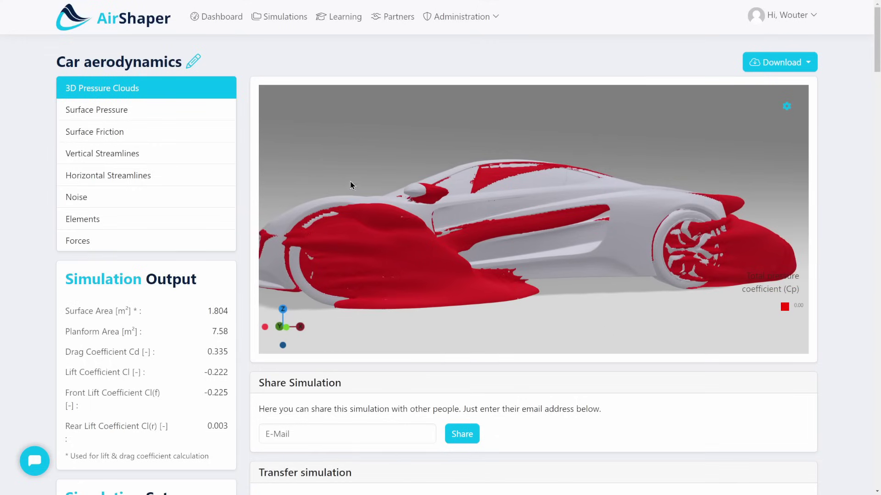
pyautogui.moveTo(456, 222); pyautogui.dragTo(295, 208)
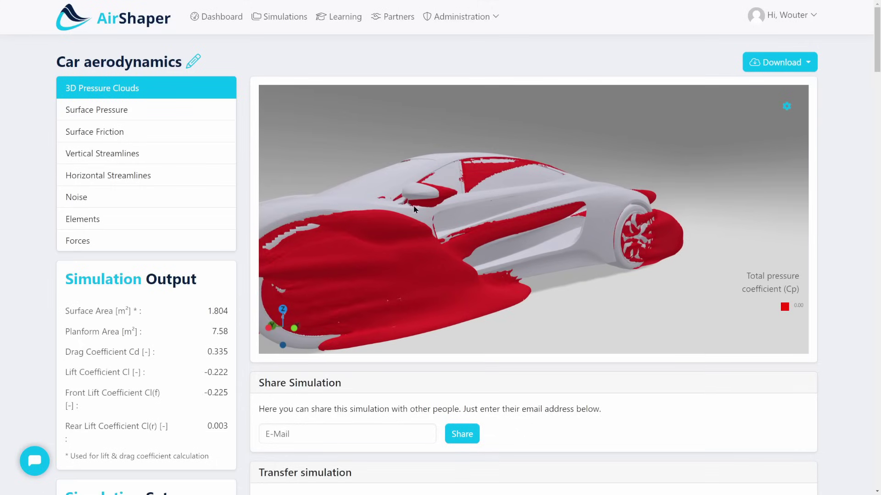
pyautogui.moveTo(501, 229); pyautogui.dragTo(477, 223)
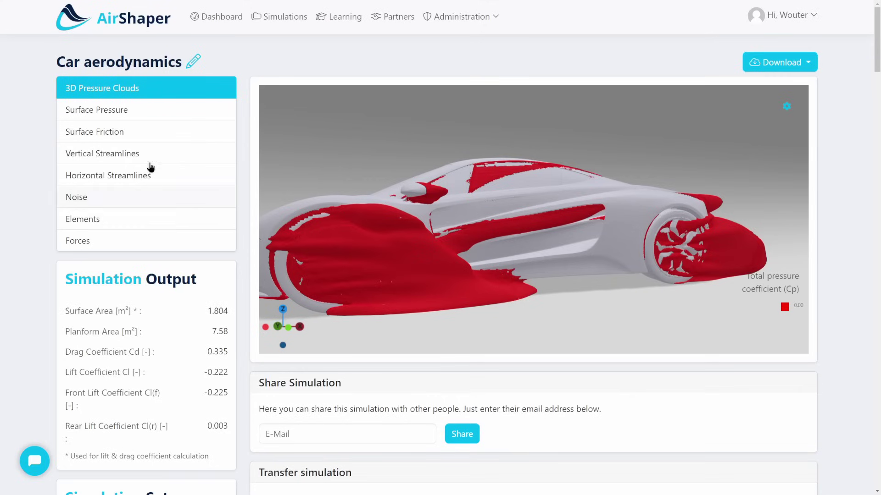
# Show the surface pressure and surface friction results, and examine the friction on the car's side panel and side air channel.
pyautogui.click(106, 110)
pyautogui.click(87, 132)
pyautogui.moveTo(552, 255); pyautogui.dragTo(479, 236)
pyautogui.scroll(4, 483, 242)
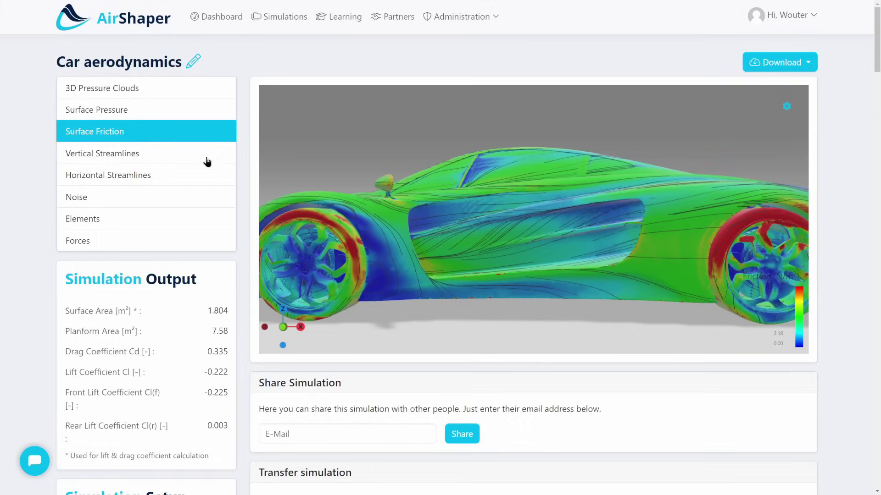
# Return to the 3D pressure clouds and inspect the cloud running from the front wheel into the side air channel.
pyautogui.click(138, 89)
pyautogui.moveTo(518, 205); pyautogui.dragTo(455, 212)
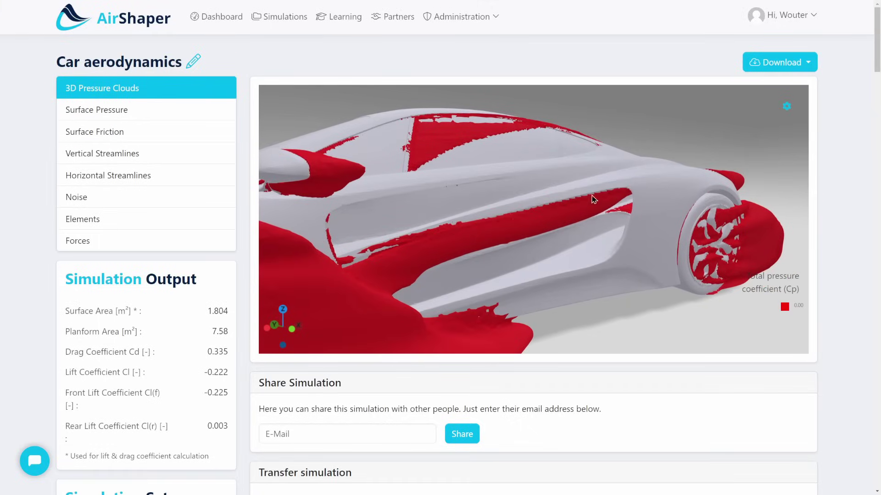
pyautogui.moveTo(470, 249); pyautogui.dragTo(449, 241)
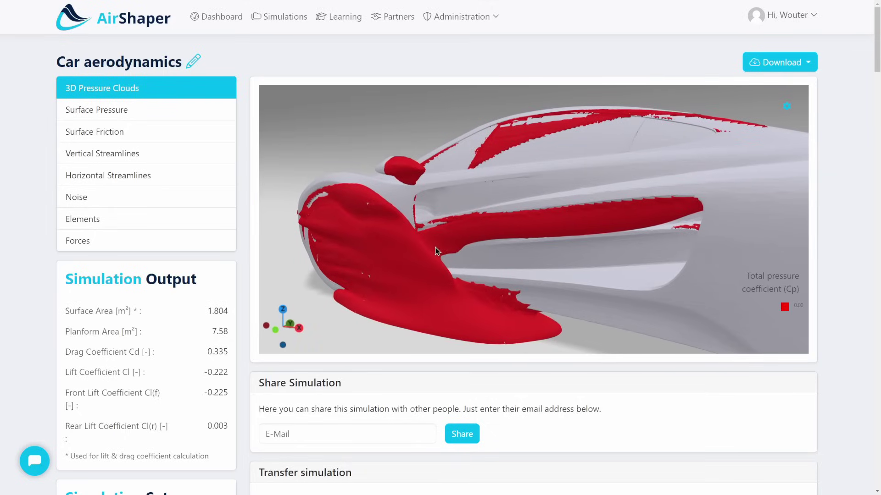
# Examine the 3D pressure clouds behind the rear wheel and around the rear end of the car.
pyautogui.moveTo(462, 243); pyautogui.dragTo(641, 216)
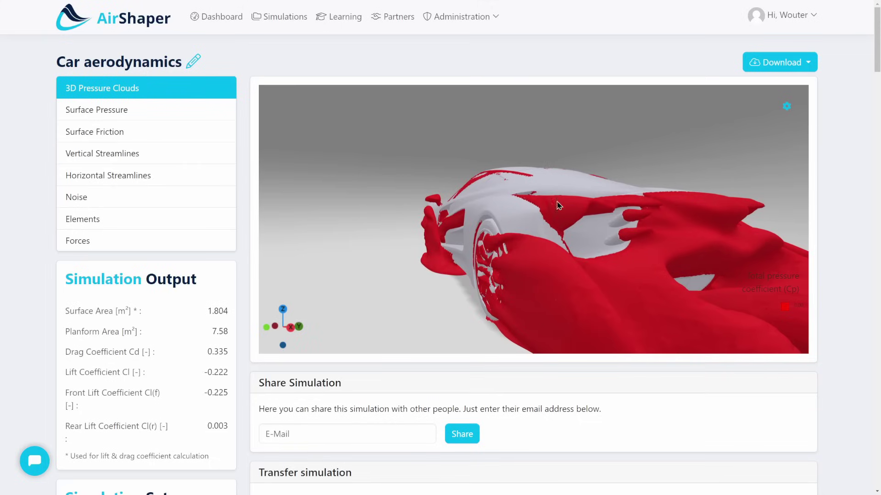
pyautogui.moveTo(582, 279); pyautogui.dragTo(682, 305)
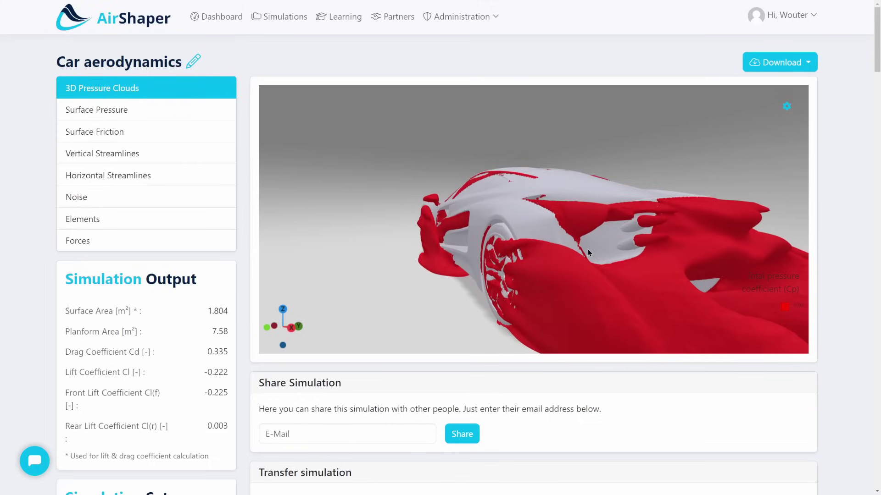
pyautogui.moveTo(590, 249); pyautogui.dragTo(662, 203)
pyautogui.scroll(3, 627, 222)
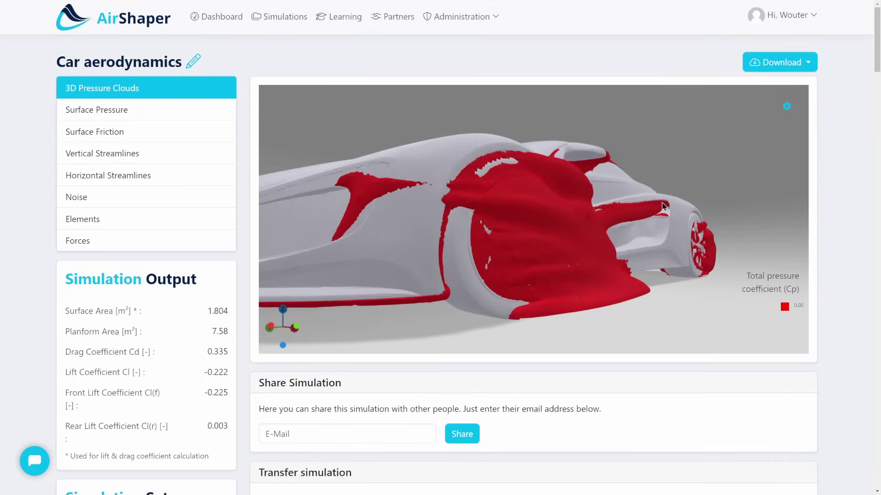
# Switch through surface pressure to surface friction and examine the friction along the car's side and front end.
pyautogui.click(102, 110)
pyautogui.click(210, 140)
pyautogui.moveTo(610, 187); pyautogui.dragTo(475, 290)
pyautogui.scroll(3, 545, 279)
pyautogui.moveTo(531, 277); pyautogui.dragTo(605, 261, button='right')
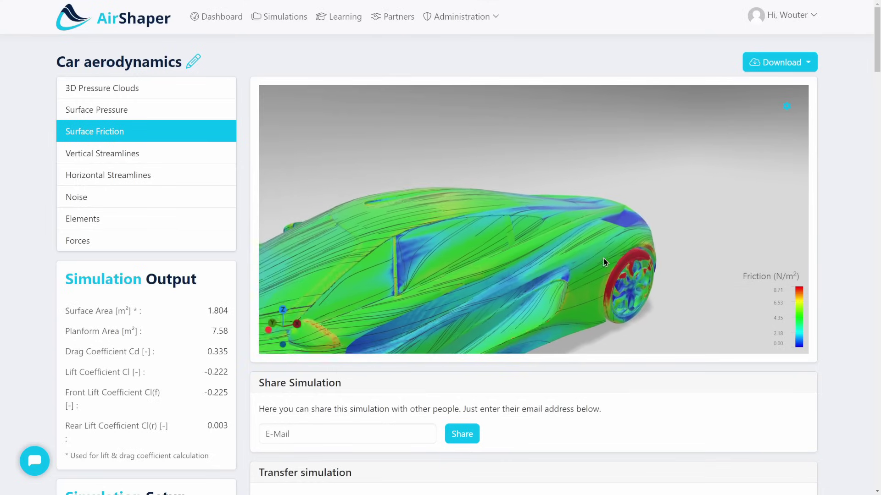
pyautogui.moveTo(613, 260); pyautogui.dragTo(523, 274)
pyautogui.moveTo(590, 245); pyautogui.dragTo(666, 214, button='right')
pyautogui.moveTo(666, 217); pyautogui.dragTo(543, 265)
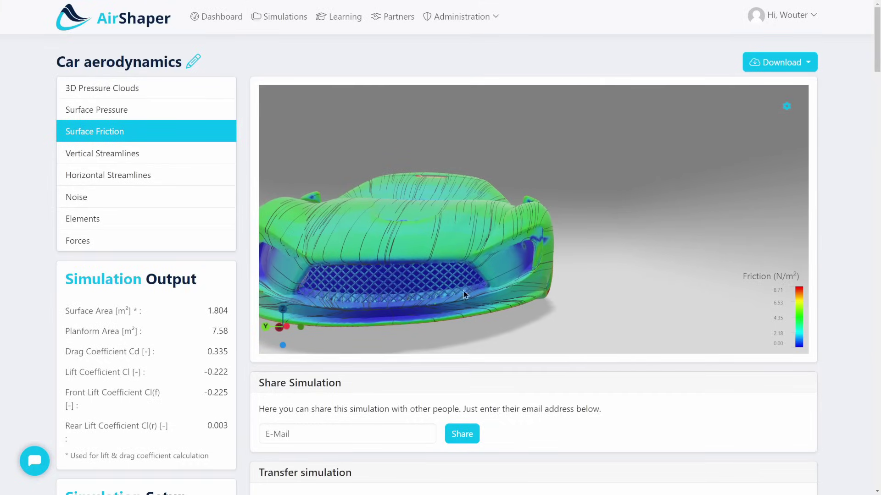
pyautogui.moveTo(391, 288); pyautogui.dragTo(407, 275)
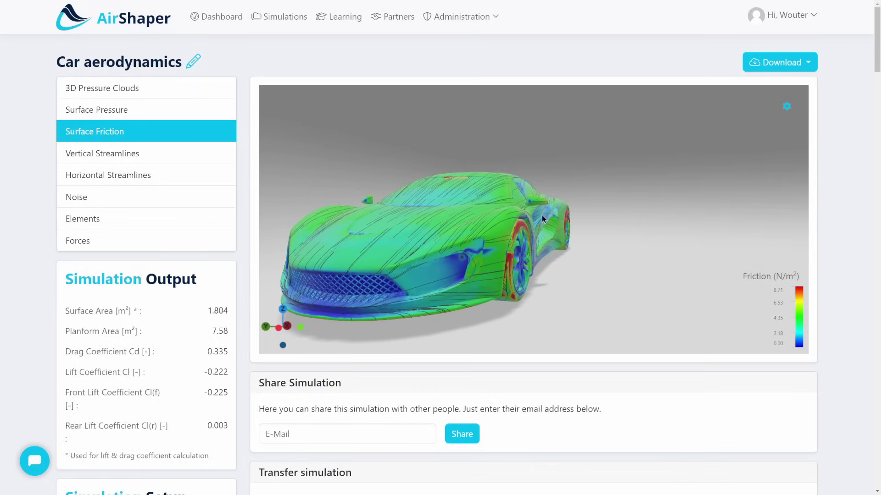
# Examine the surface friction around the rear wheel and the car's rear end.
pyautogui.moveTo(541, 218); pyautogui.dragTo(447, 232)
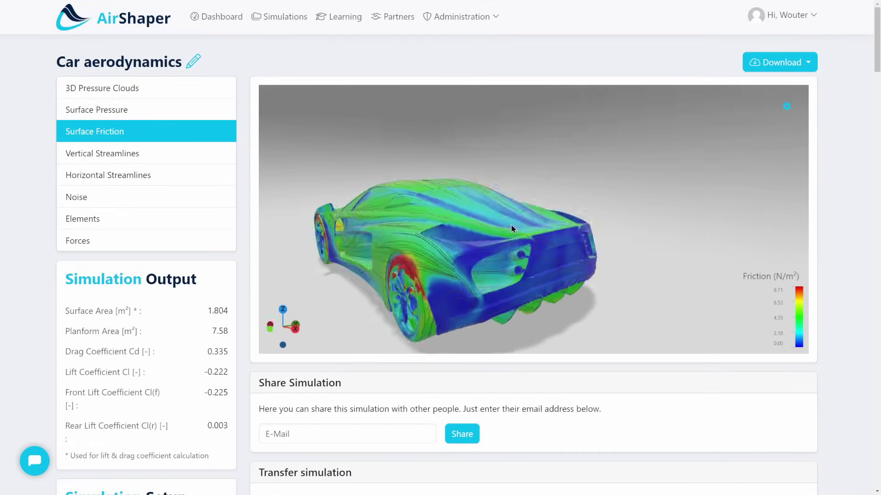
pyautogui.moveTo(511, 227); pyautogui.dragTo(571, 255)
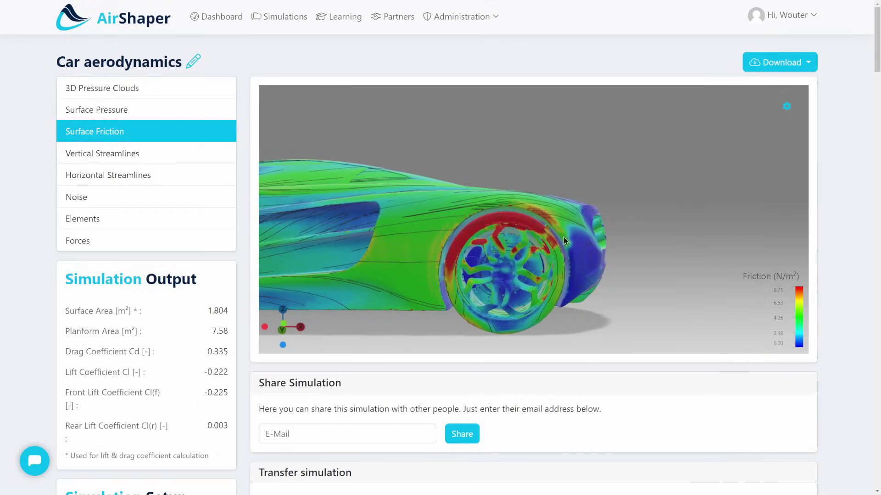
pyautogui.moveTo(565, 262); pyautogui.dragTo(431, 291)
pyautogui.moveTo(530, 269); pyautogui.dragTo(615, 241)
pyautogui.moveTo(461, 251); pyautogui.dragTo(473, 274)
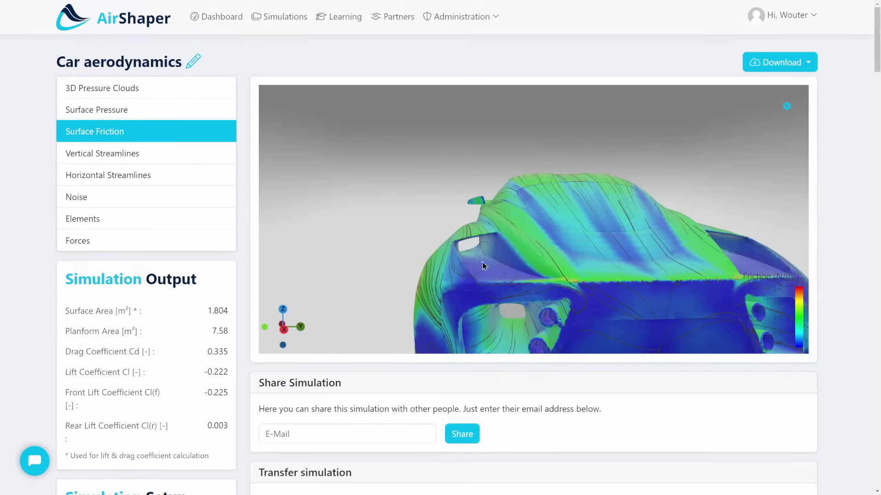
# Inspect the surface friction lines running over the roof and down the rear window.
pyautogui.moveTo(483, 266); pyautogui.dragTo(438, 261)
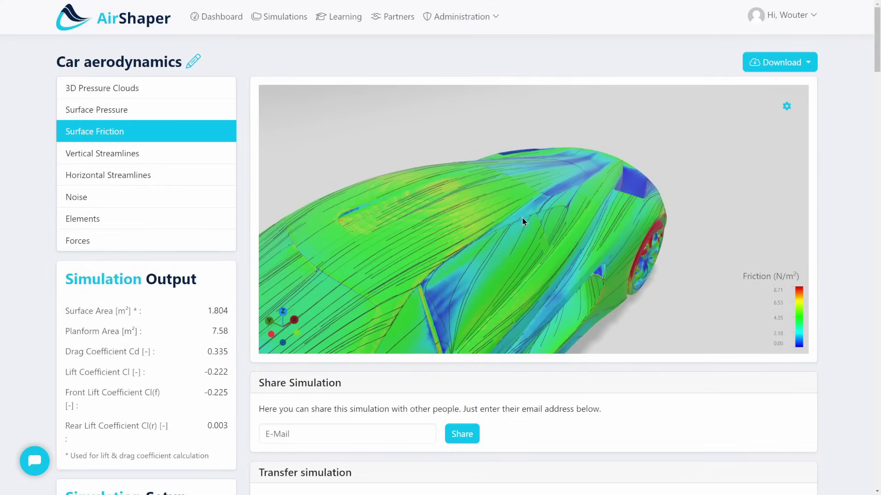
pyautogui.scroll(4, 549, 224)
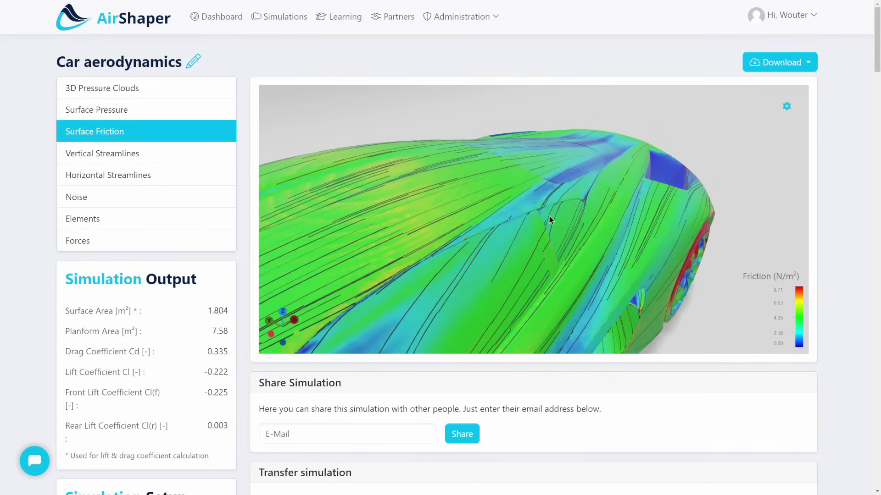
pyautogui.moveTo(549, 218); pyautogui.dragTo(418, 315, button='right')
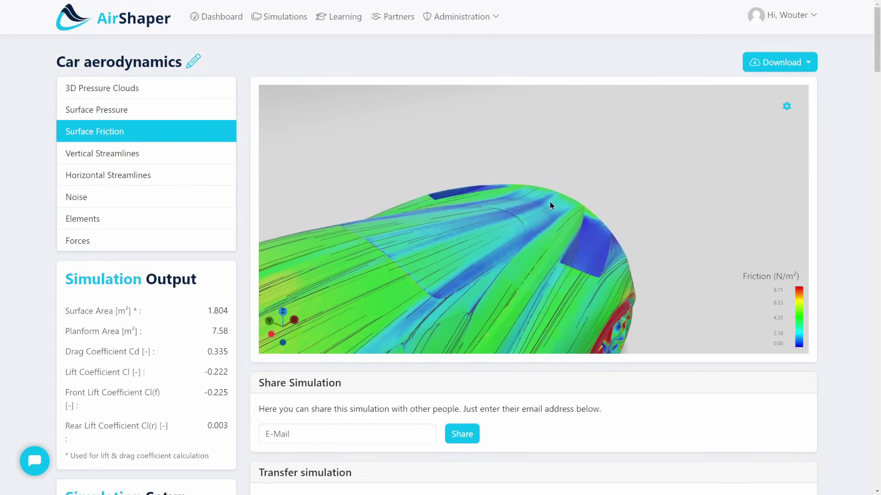
pyautogui.moveTo(548, 182); pyautogui.dragTo(414, 289)
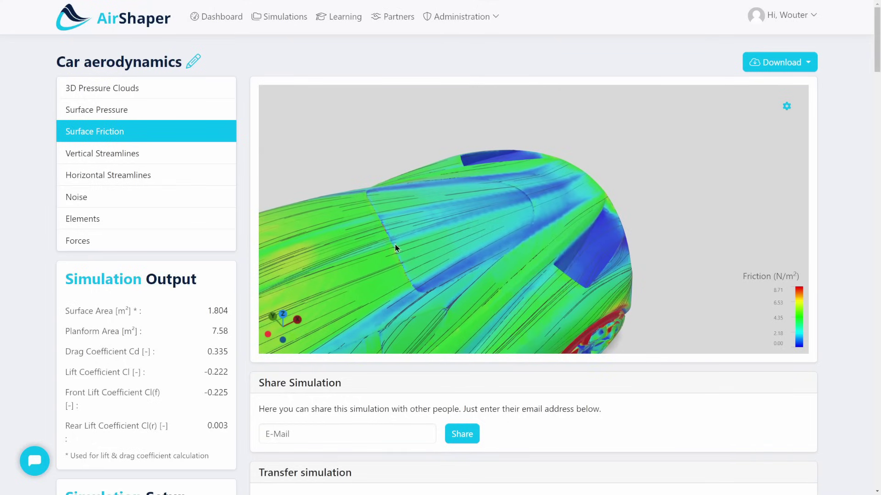
# Examine the surface friction on the car's underbody, from the flat floor to the rear diffuser.
pyautogui.moveTo(475, 259); pyautogui.dragTo(460, 220)
pyautogui.scroll(-5, 460, 220)
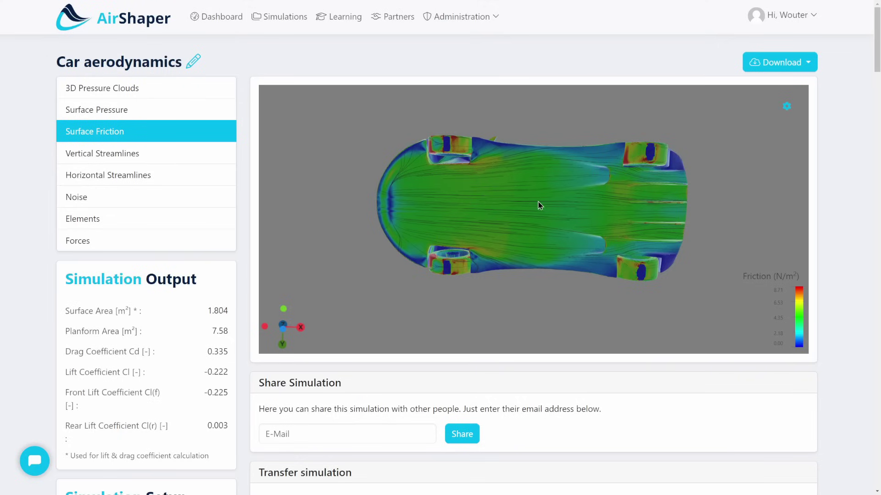
pyautogui.scroll(5, 562, 205)
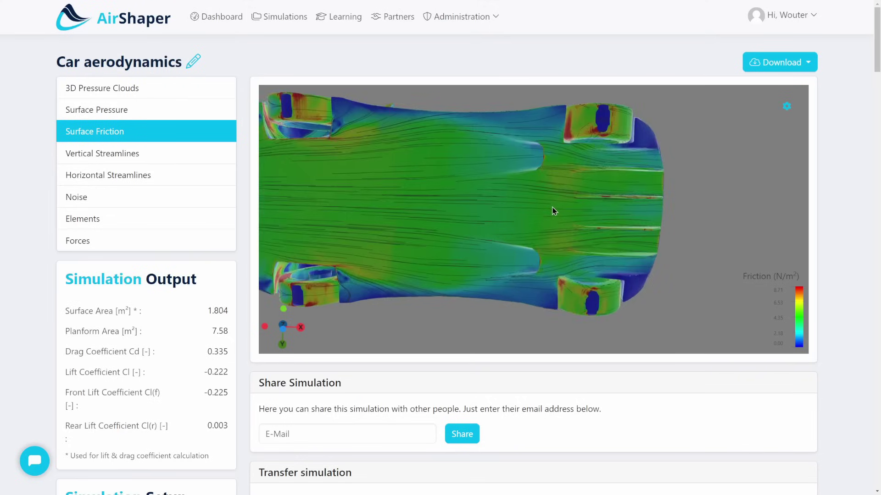
pyautogui.moveTo(539, 209); pyautogui.dragTo(587, 192)
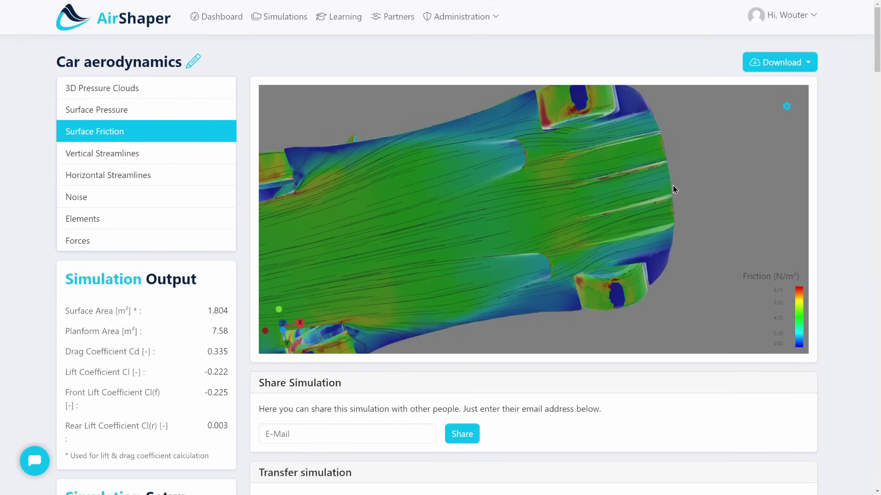
pyautogui.moveTo(576, 199); pyautogui.dragTo(560, 212, button='right')
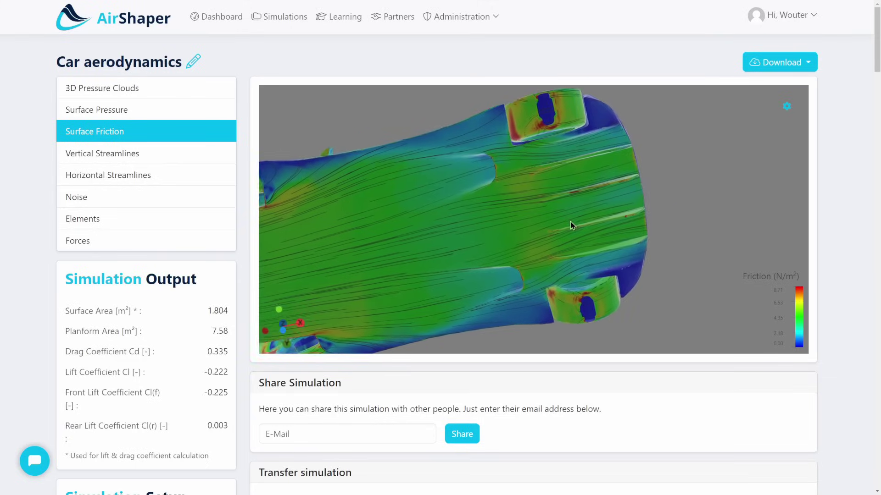
pyautogui.scroll(4, 571, 226)
# Compare surface pressure, 3D pressure clouds and surface friction on the underbody, and inspect the clouds around the rear diffuser.
pyautogui.click(174, 112)
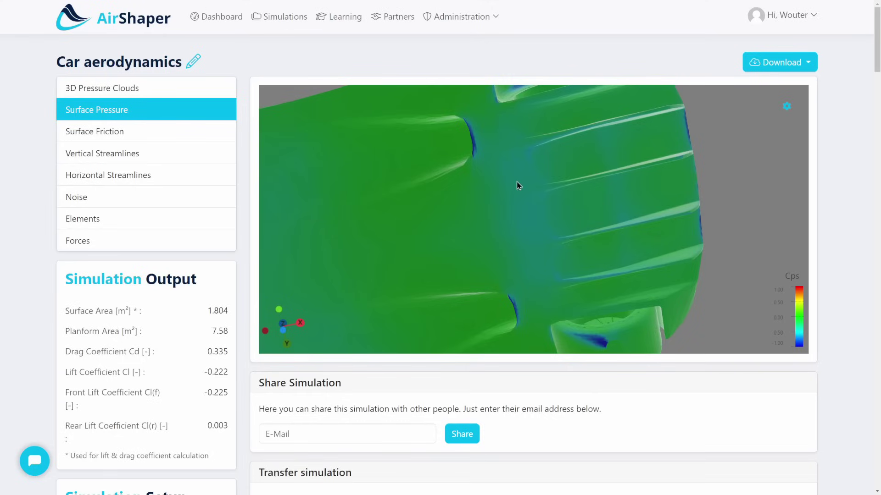
pyautogui.click(128, 95)
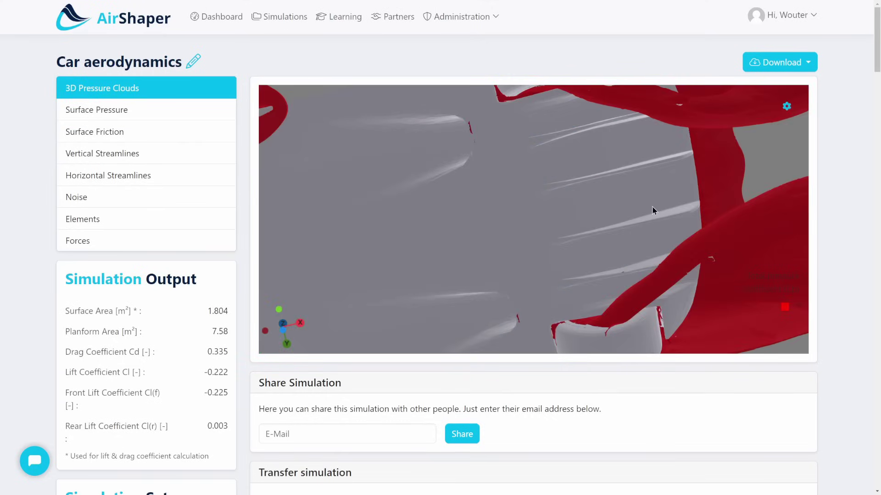
pyautogui.click(128, 134)
pyautogui.click(133, 89)
pyautogui.scroll(-3, 607, 194)
pyautogui.moveTo(591, 194); pyautogui.dragTo(505, 192)
pyautogui.moveTo(480, 183); pyautogui.dragTo(493, 236, button='right')
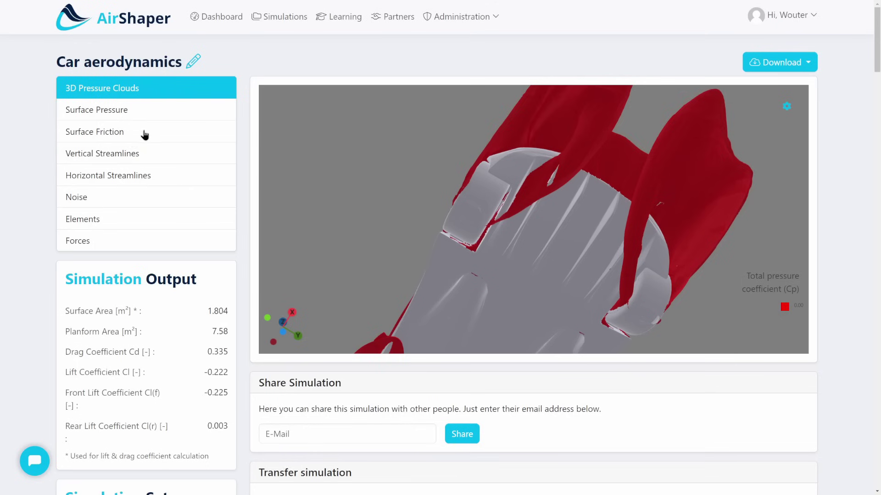
# Return to the surface friction results and inspect the diffuser channels and rear bumper.
pyautogui.click(129, 136)
pyautogui.scroll(3, 533, 222)
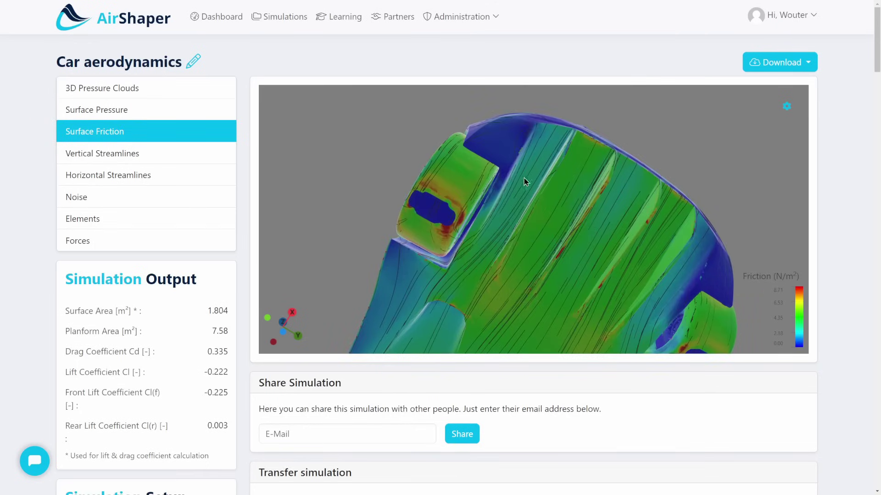
pyautogui.moveTo(544, 166); pyautogui.dragTo(487, 301)
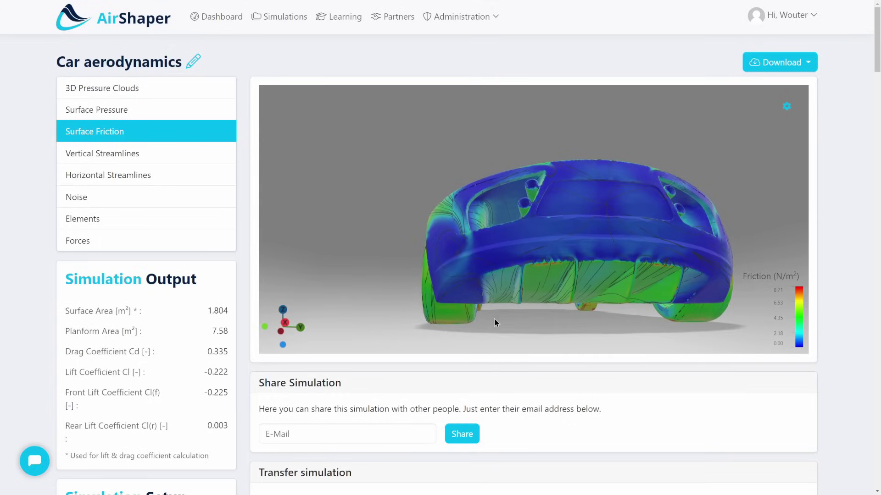
pyautogui.moveTo(447, 287); pyautogui.dragTo(579, 289)
# Show the vertical streamlines and shift their plane from the car's centreline towards its side.
pyautogui.click(134, 156)
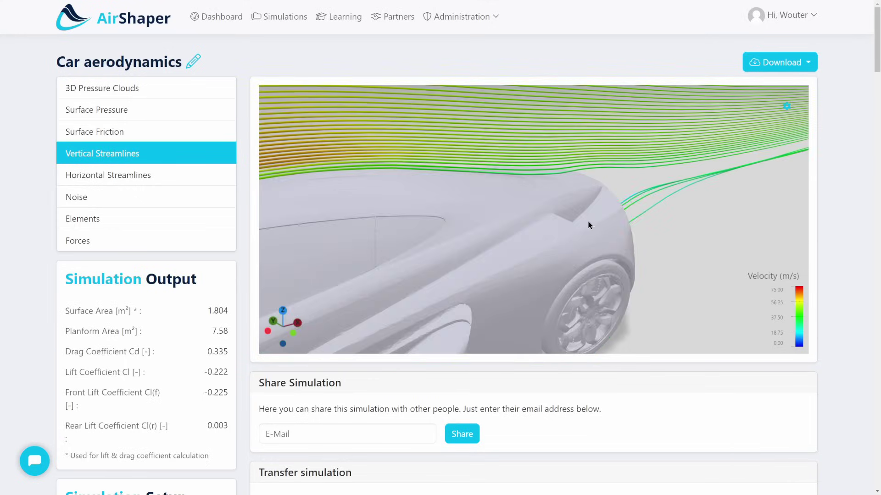
pyautogui.moveTo(477, 242); pyautogui.dragTo(559, 196)
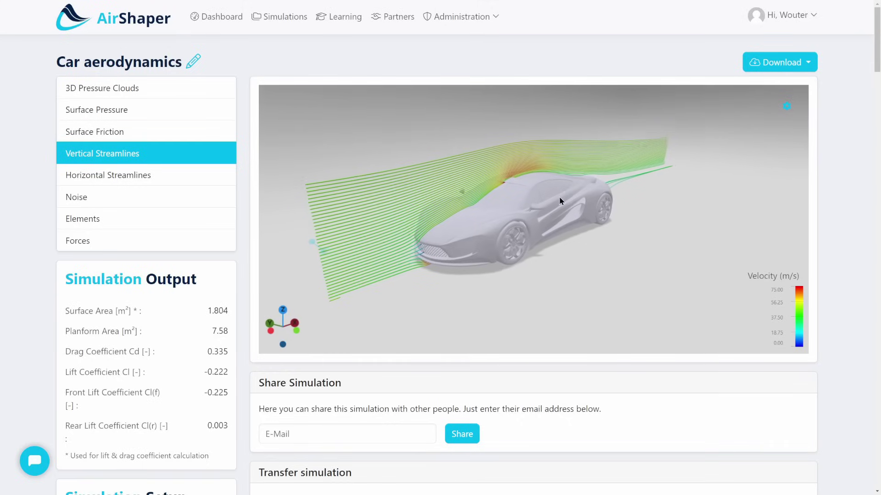
pyautogui.moveTo(325, 250)
pyautogui.mouseDown()
pyautogui.moveTo(355, 260)
pyautogui.moveTo(323, 245)
pyautogui.mouseUp()
pyautogui.moveTo(543, 205); pyautogui.dragTo(588, 218)
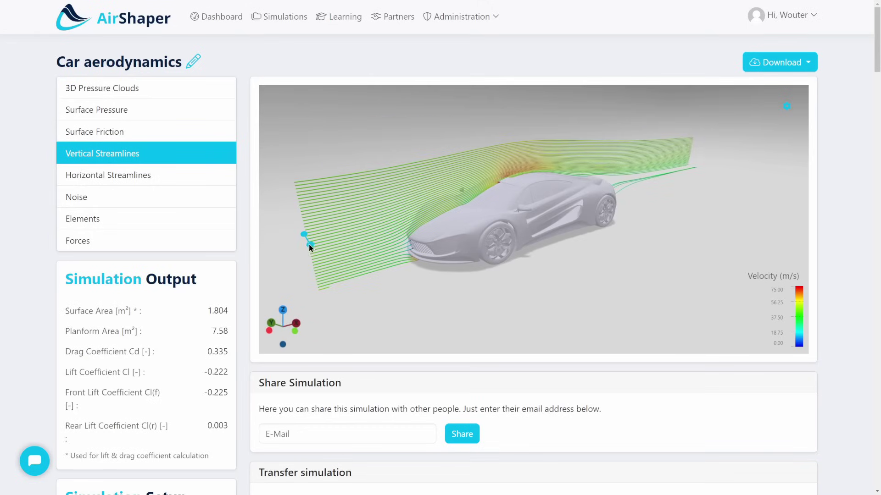
pyautogui.moveTo(310, 247); pyautogui.dragTo(323, 251)
# Inspect the vertical streamlines passing under the front bumper and along the front wheel and side of the car.
pyautogui.moveTo(490, 240); pyautogui.dragTo(558, 211)
pyautogui.scroll(5, 540, 218)
pyautogui.scroll(2, 540, 222)
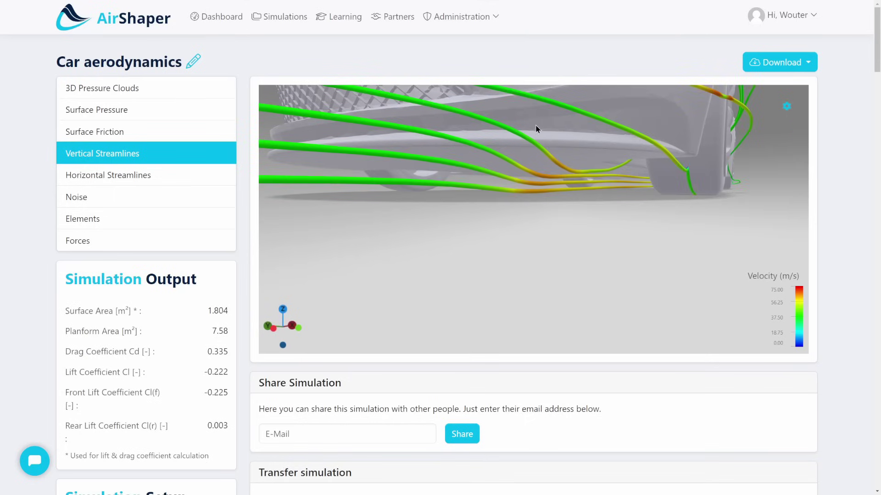
pyautogui.moveTo(593, 174); pyautogui.dragTo(609, 218)
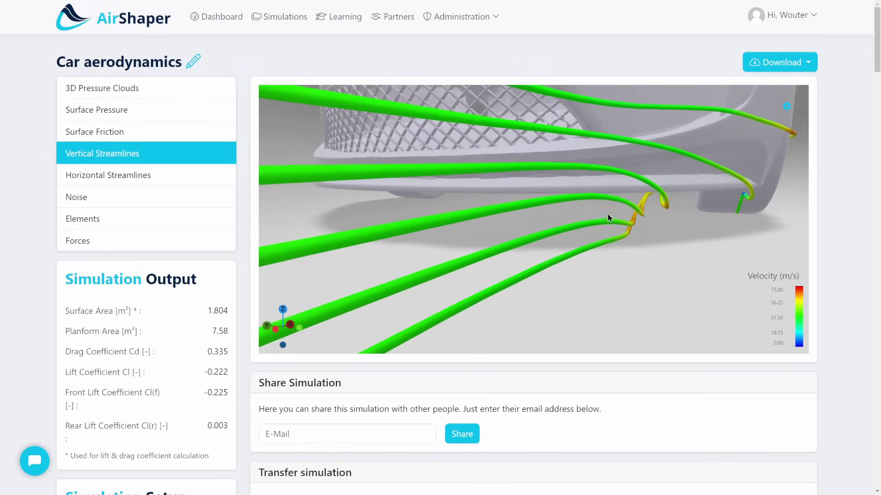
pyautogui.scroll(-5, 648, 218)
pyautogui.moveTo(650, 196); pyautogui.dragTo(400, 291)
pyautogui.moveTo(548, 313); pyautogui.dragTo(615, 257)
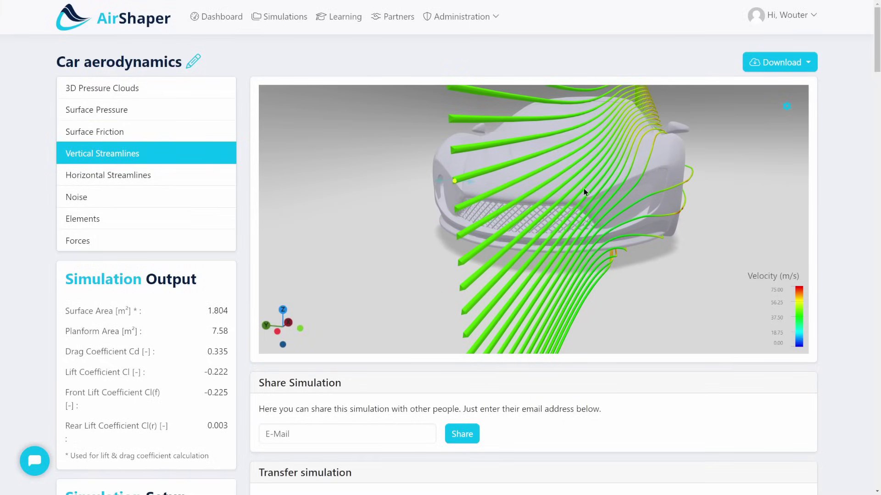
pyautogui.moveTo(583, 189); pyautogui.dragTo(538, 195)
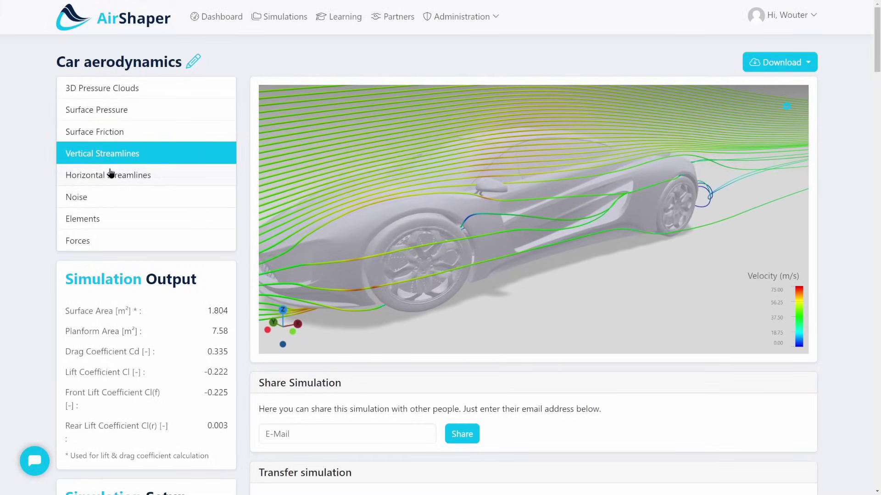
# Show the horizontal streamlines and lower their plane towards the ground.
pyautogui.click(111, 174)
pyautogui.scroll(-5, 427, 186)
pyautogui.moveTo(482, 202); pyautogui.dragTo(516, 199)
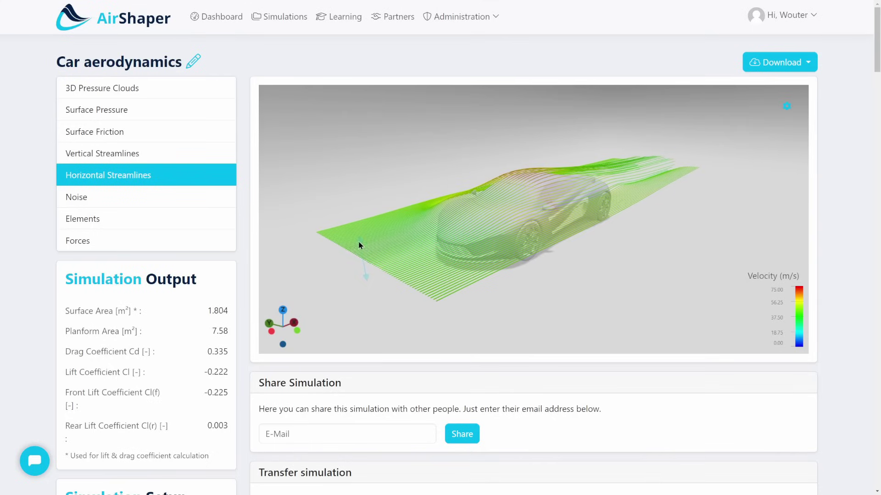
pyautogui.moveTo(359, 241)
pyautogui.mouseDown()
pyautogui.moveTo(369, 287)
pyautogui.moveTo(374, 249)
pyautogui.mouseUp()
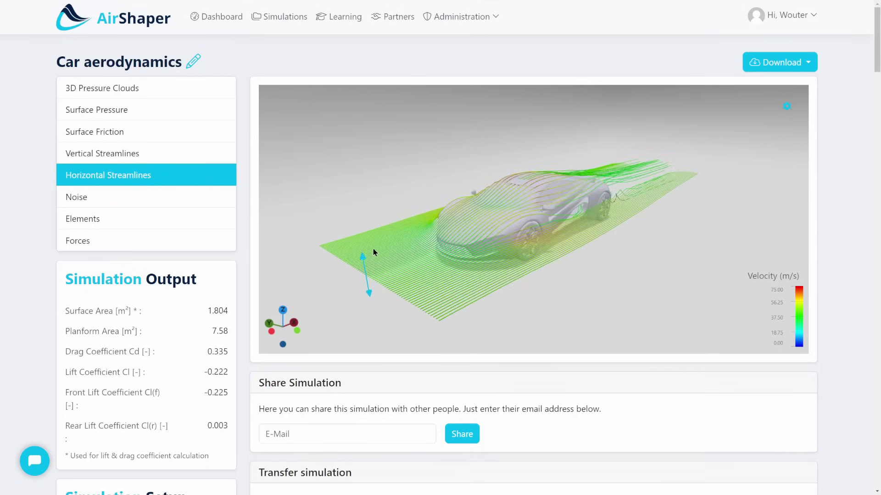
# Examine the horizontal streamlines beneath the car, through the diffuser and around the side air channel.
pyautogui.moveTo(484, 225); pyautogui.dragTo(359, 266)
pyautogui.moveTo(552, 239); pyautogui.dragTo(595, 202)
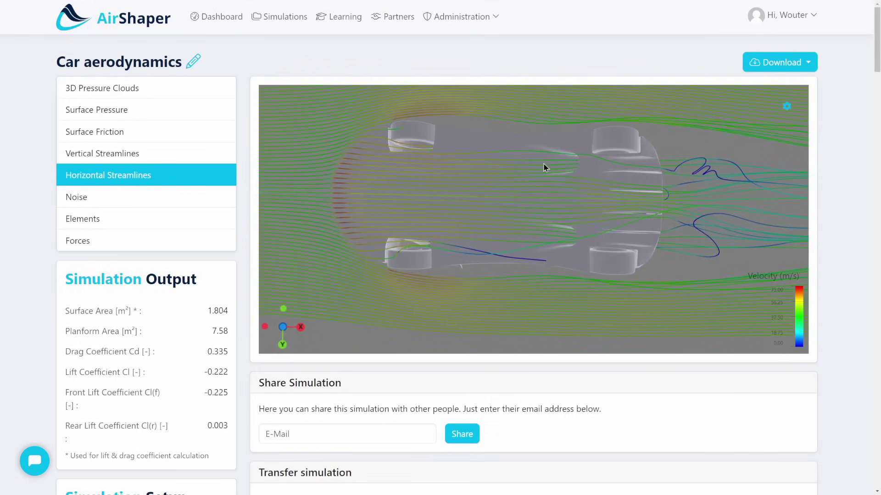
pyautogui.moveTo(544, 167); pyautogui.dragTo(472, 184)
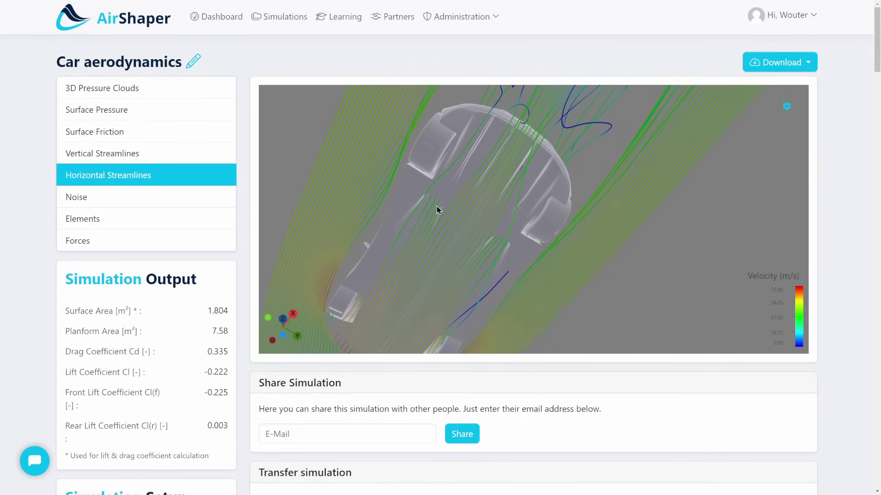
pyautogui.moveTo(498, 247); pyautogui.dragTo(440, 252)
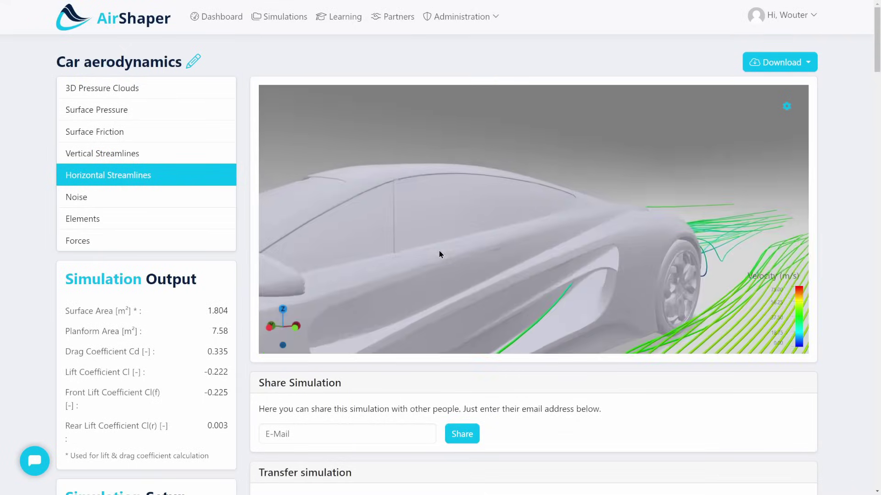
# Show the noise results and examine the noise clouds around the front wheel, side mirror and rear end.
pyautogui.click(110, 202)
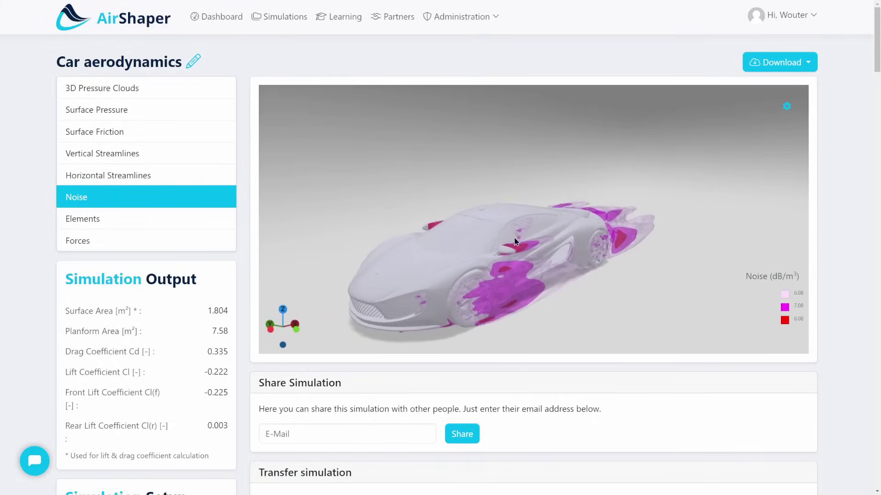
pyautogui.moveTo(517, 234); pyautogui.dragTo(492, 241)
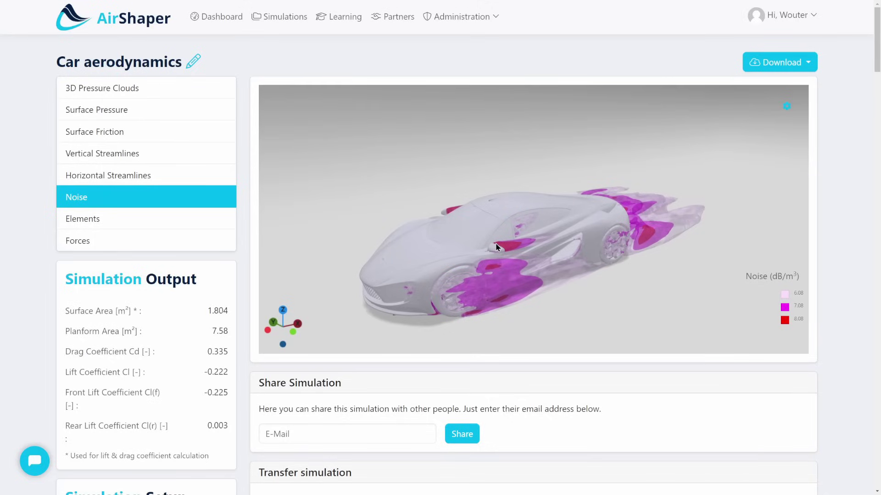
pyautogui.moveTo(486, 241); pyautogui.dragTo(508, 230)
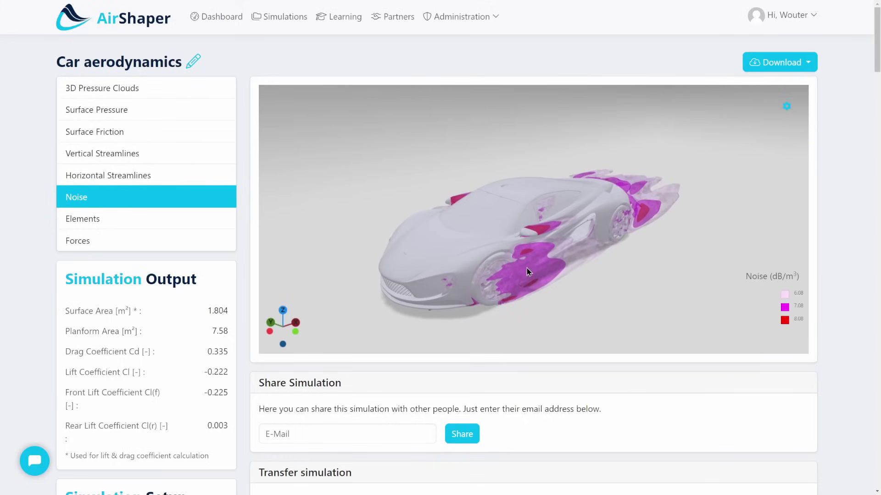
pyautogui.scroll(5, 526, 270)
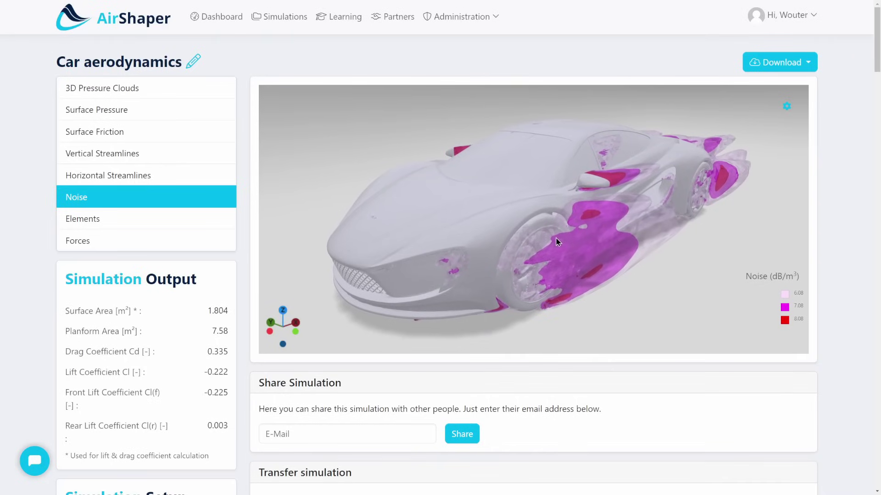
# Compare the noise clouds with the 3D pressure clouds around the front wheel, side mirror and rear end.
pyautogui.moveTo(556, 245); pyautogui.dragTo(441, 243)
pyautogui.click(168, 90)
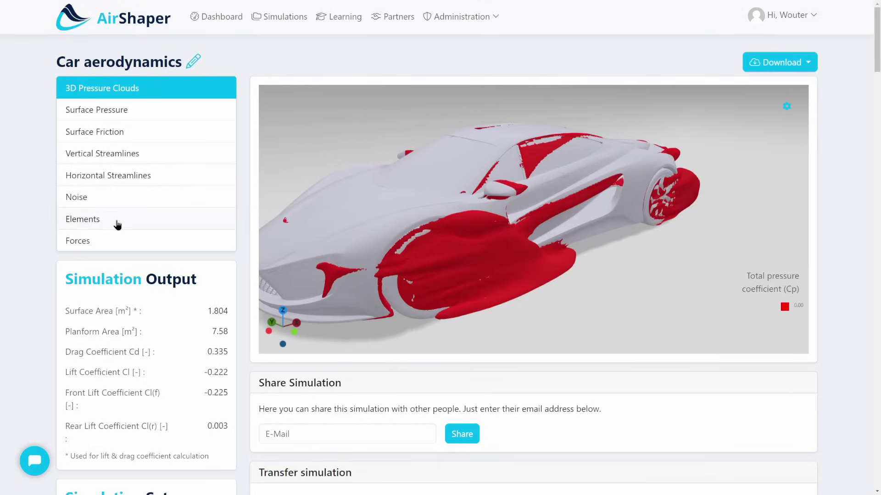
pyautogui.click(117, 224)
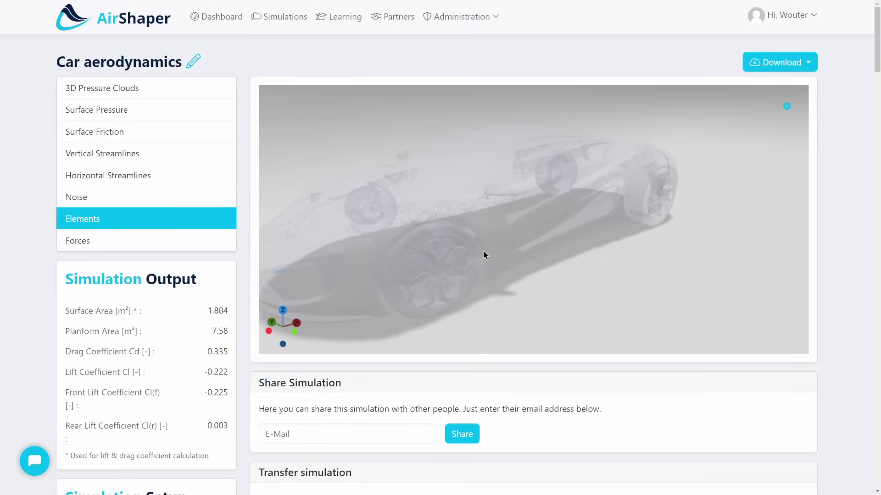
pyautogui.click(118, 204)
pyautogui.moveTo(437, 244); pyautogui.dragTo(478, 237, button='right')
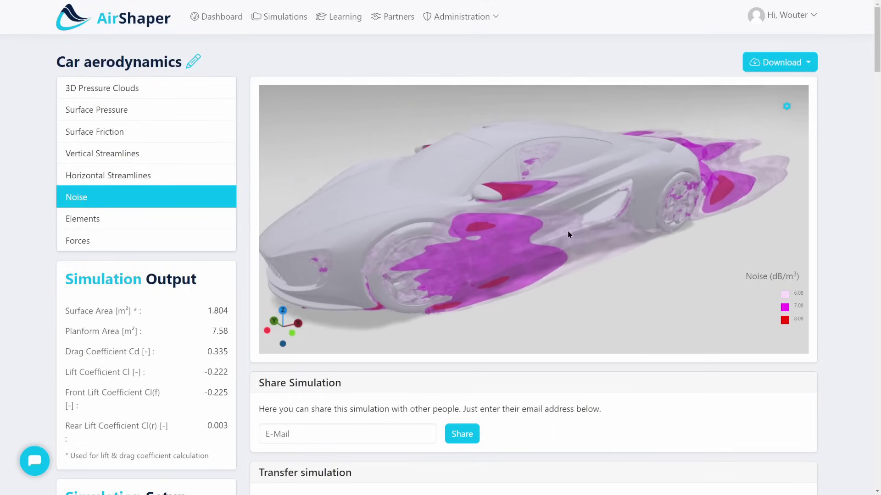
# Show the element results, open the front radiator's data and switch its display to pressure and back to velocity.
pyautogui.click(119, 221)
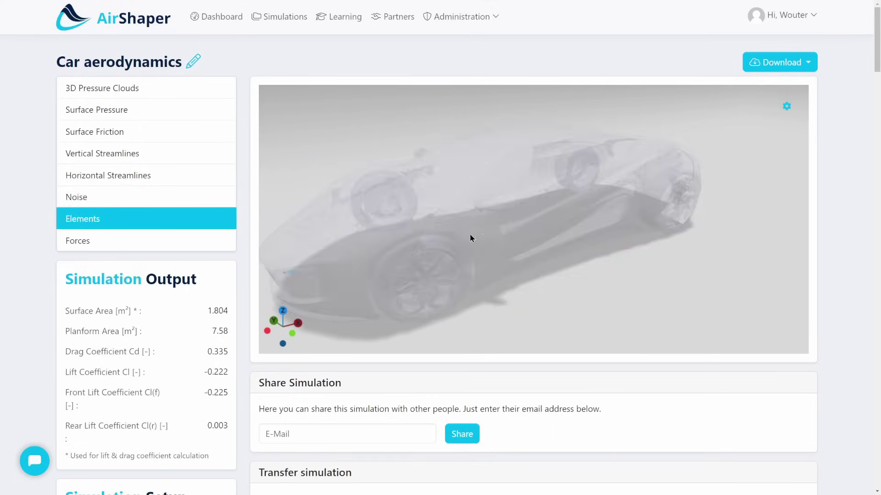
pyautogui.click(518, 186)
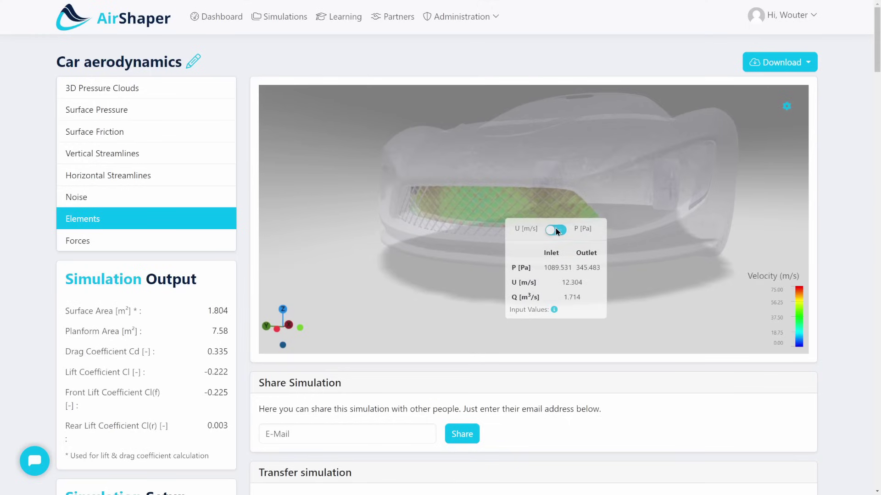
pyautogui.click(556, 230)
pyautogui.click(556, 230)
# Examine the velocity distribution across the radiator behind the grille and its inlet, outlet and flow rate values.
pyautogui.scroll(5, 571, 210)
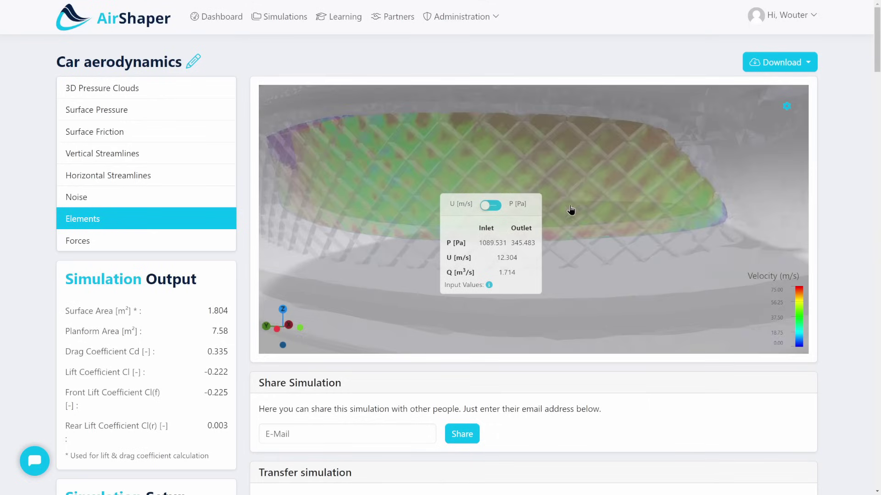
pyautogui.scroll(-2, 629, 192)
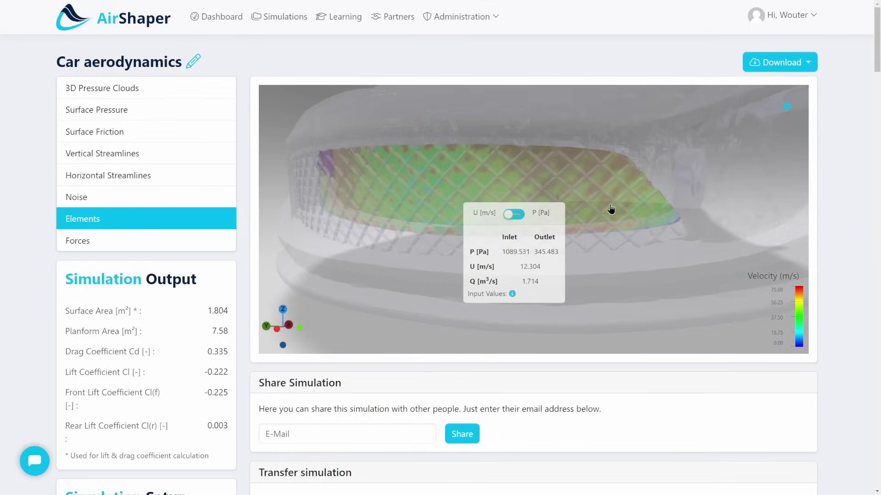
pyautogui.moveTo(622, 189); pyautogui.dragTo(625, 194)
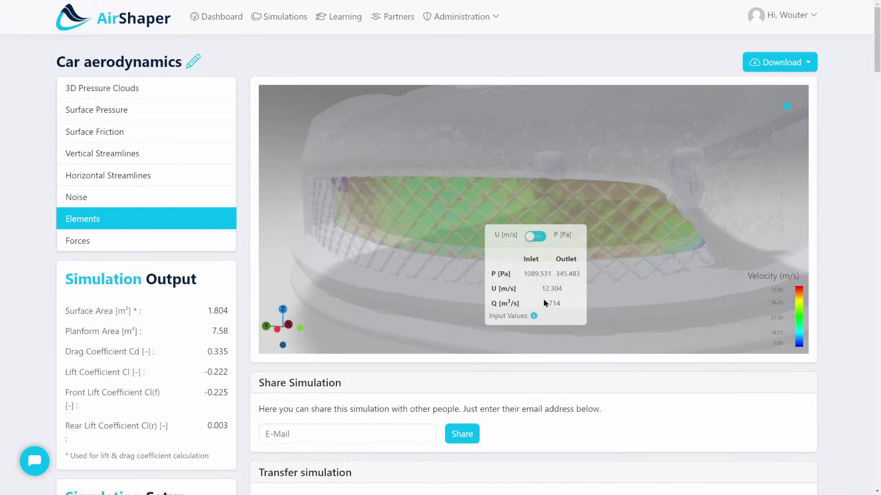
pyautogui.scroll(-5, 567, 303)
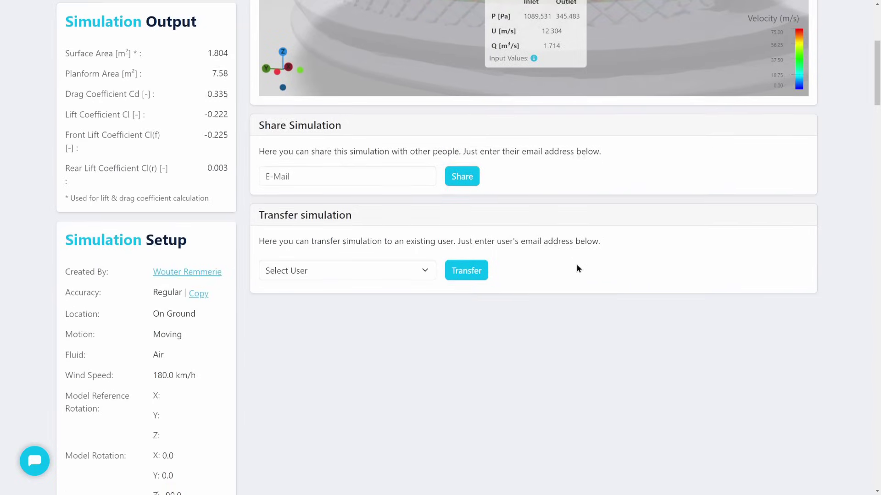
pyautogui.scroll(8, 626, 289)
pyautogui.scroll(-8, 599, 215)
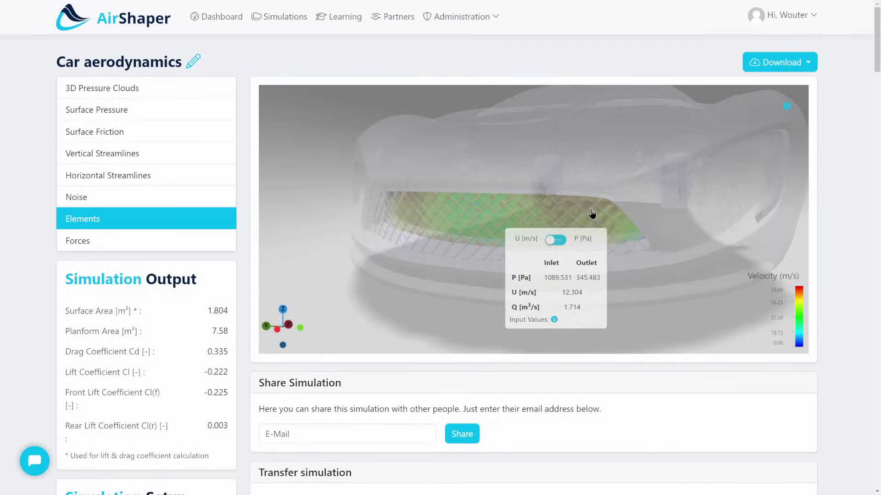
pyautogui.moveTo(621, 193); pyautogui.dragTo(540, 242)
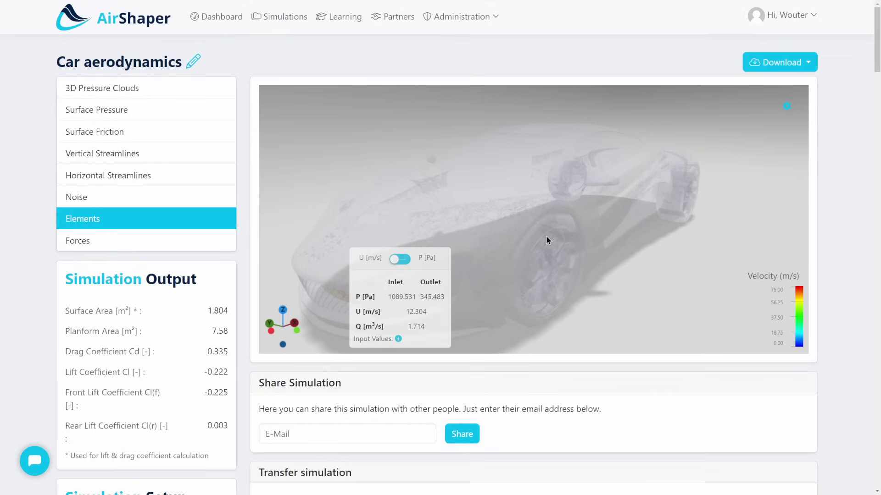
pyautogui.moveTo(546, 235); pyautogui.dragTo(533, 235)
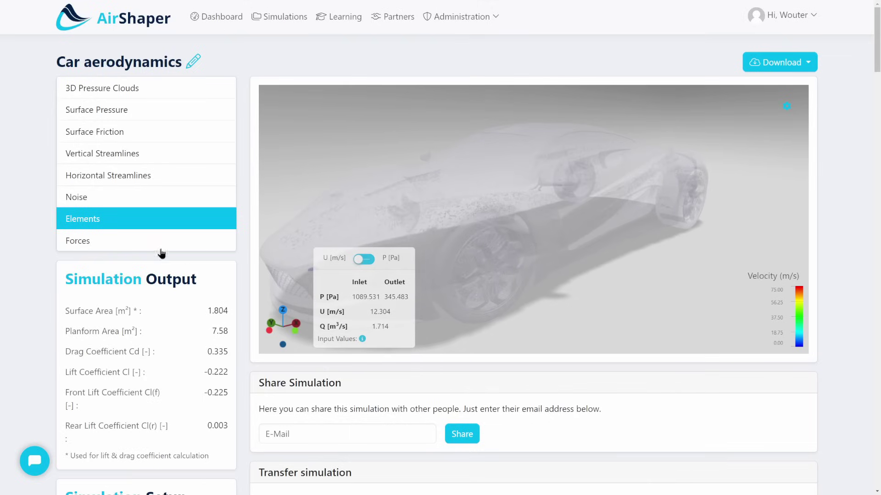
# Show the force results and inspect the forces and moments on the front wheel parts and car body.
pyautogui.click(144, 245)
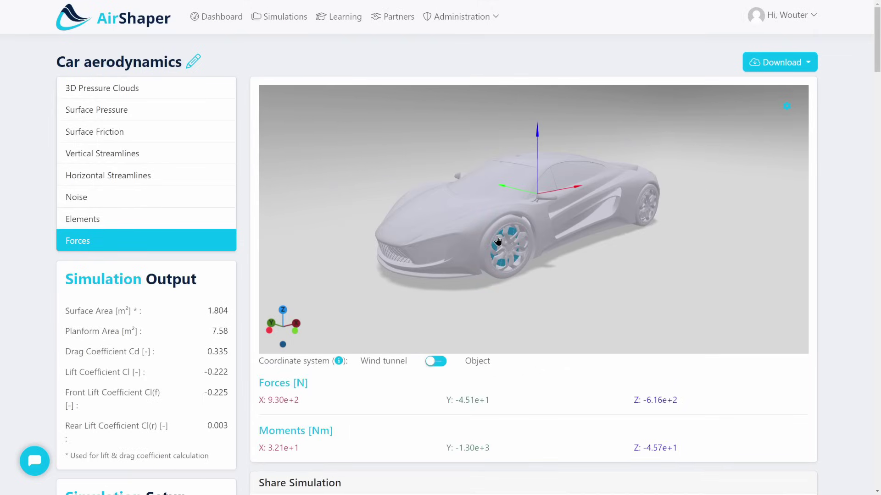
pyautogui.click(495, 245)
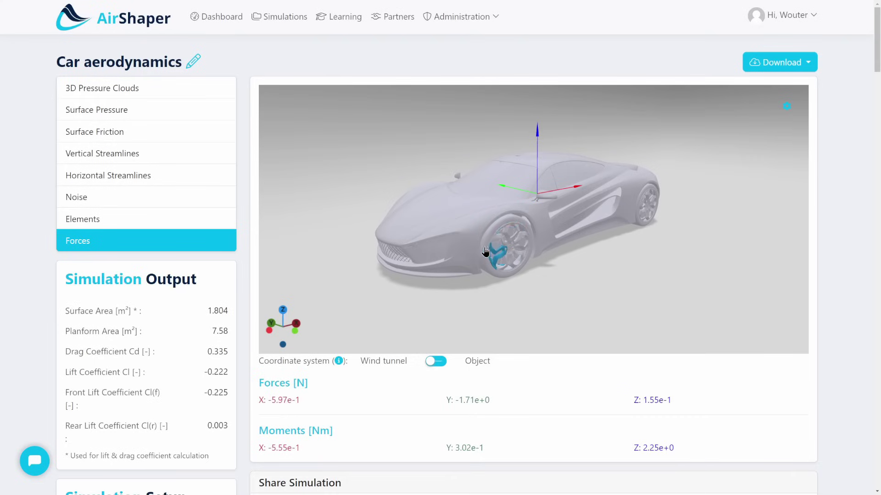
pyautogui.moveTo(467, 256)
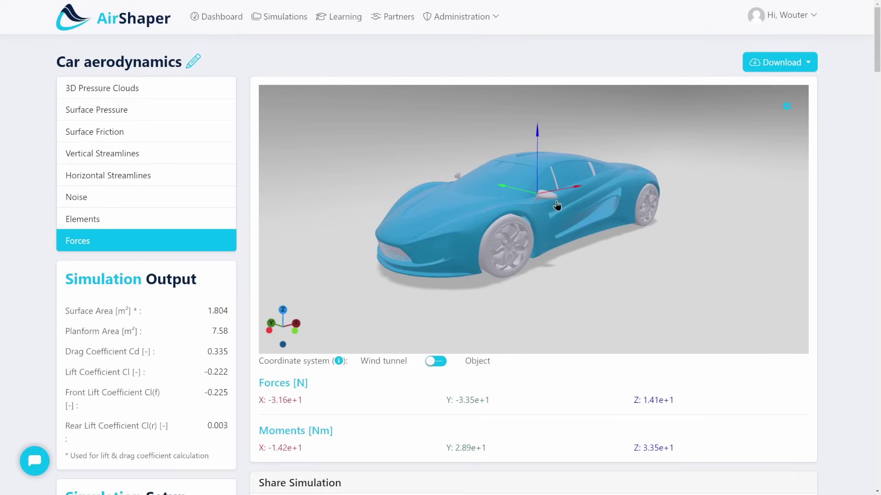
pyautogui.scroll(5, 639, 216)
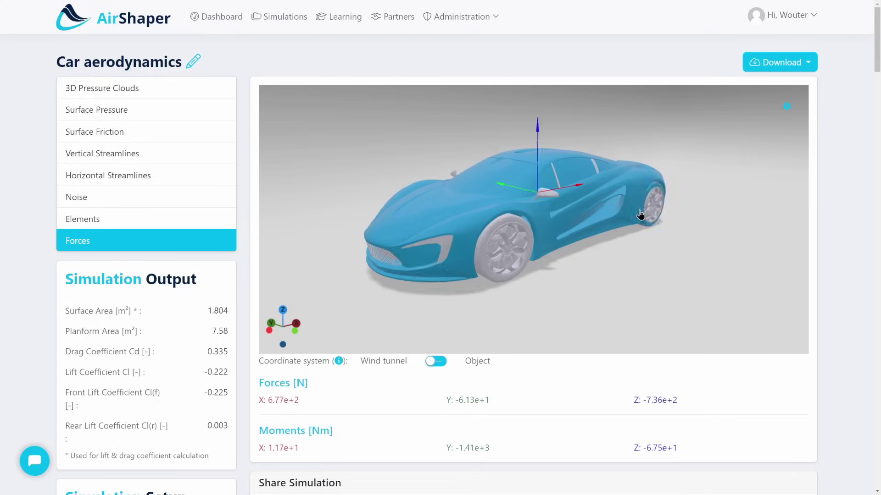
# Inspect the forces and moments on the side mirror and side window parts, then return to the whole car.
pyautogui.click(460, 201)
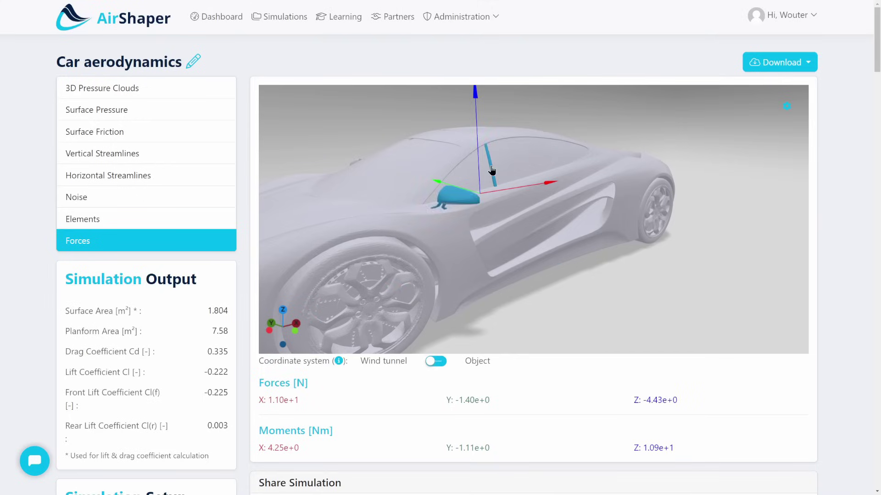
pyautogui.click(490, 168)
pyautogui.click(567, 159)
pyautogui.click(691, 288)
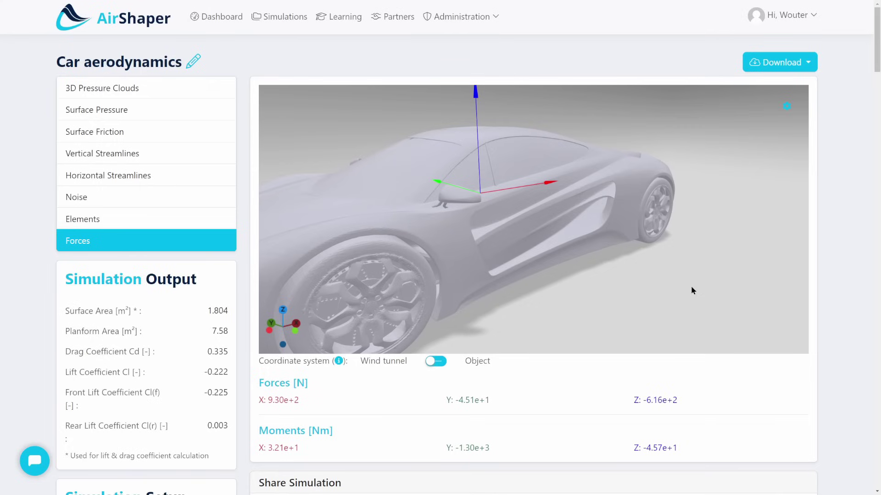
# Review the download options, open the PDF report and read its project details and bounding box dimensions.
pyautogui.click(799, 62)
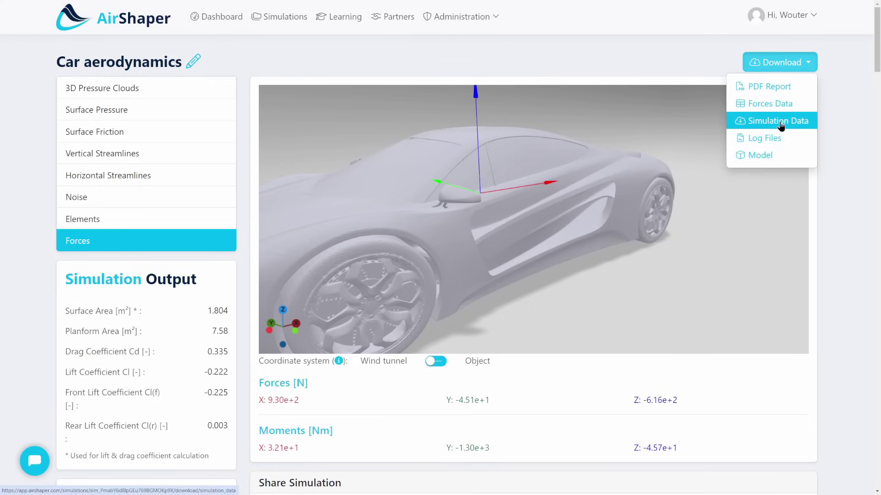
pyautogui.click(733, 214)
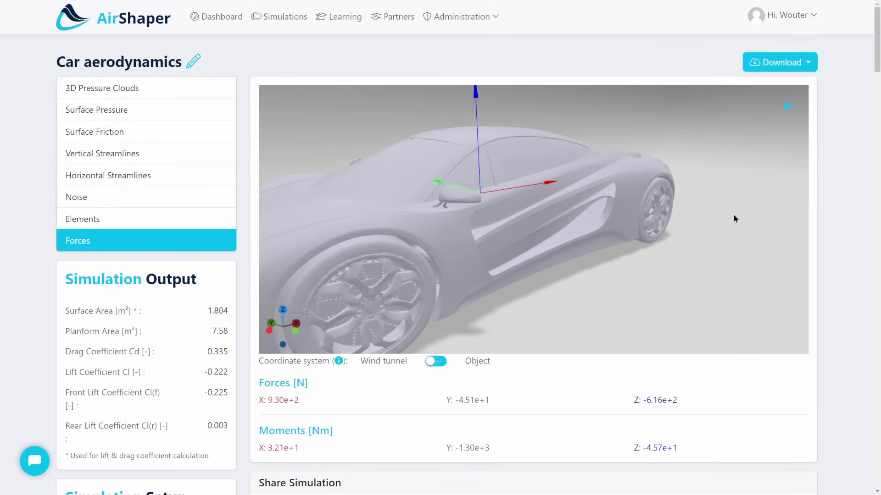
pyautogui.click(782, 64)
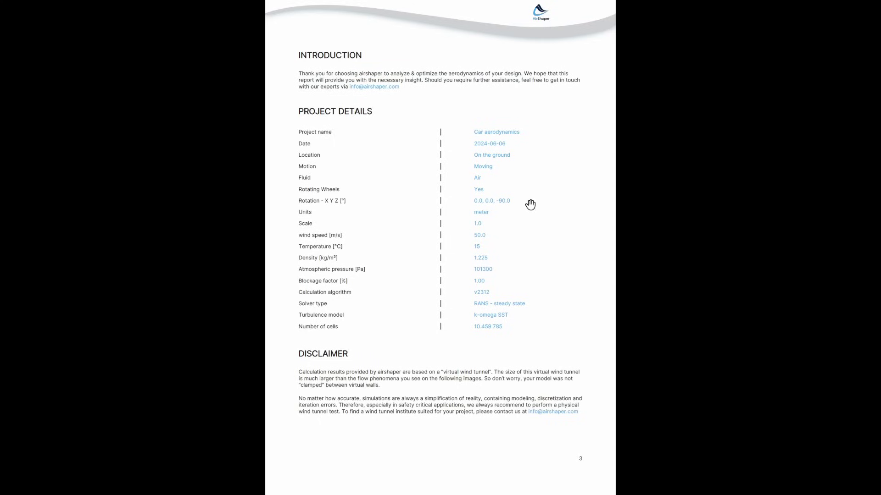
pyautogui.scroll(-1, 484, 210)
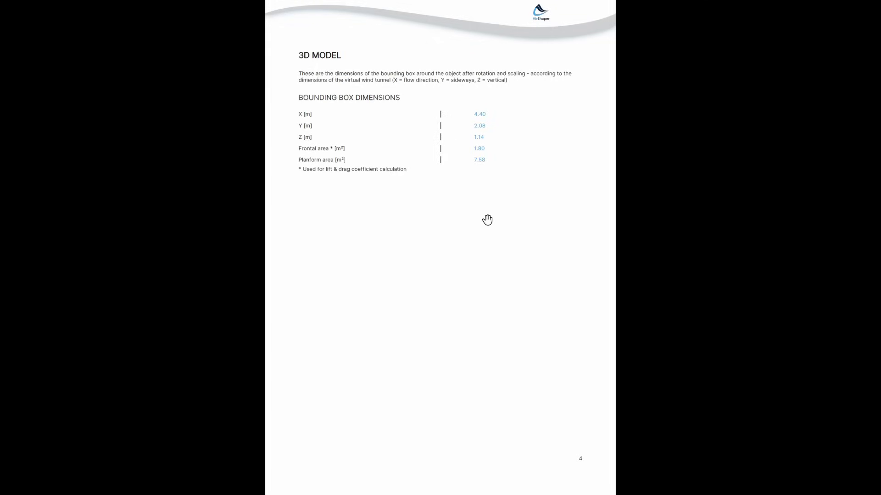